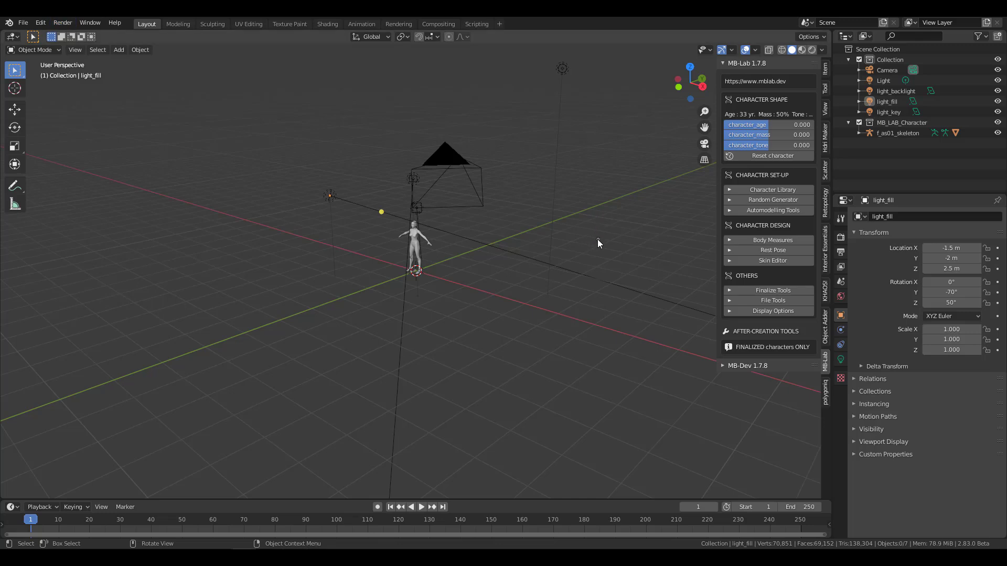
# Show the female character in rendered shading, select its f_as01_skeleton rig and put it into Pose Mode.
pyautogui.moveTo(597, 239)
pyautogui.keyDown('ctrl'); pyautogui.mouseDown(button='middle')
pyautogui.moveTo(619, 189)
pyautogui.moveTo(471, 253)
pyautogui.moveTo(548, 297)
pyautogui.moveTo(571, 281)
pyautogui.moveTo(556, 284)
pyautogui.mouseUp(button='middle'); pyautogui.keyUp('ctrl')
pyautogui.click(812, 49)
pyautogui.click(426, 174)
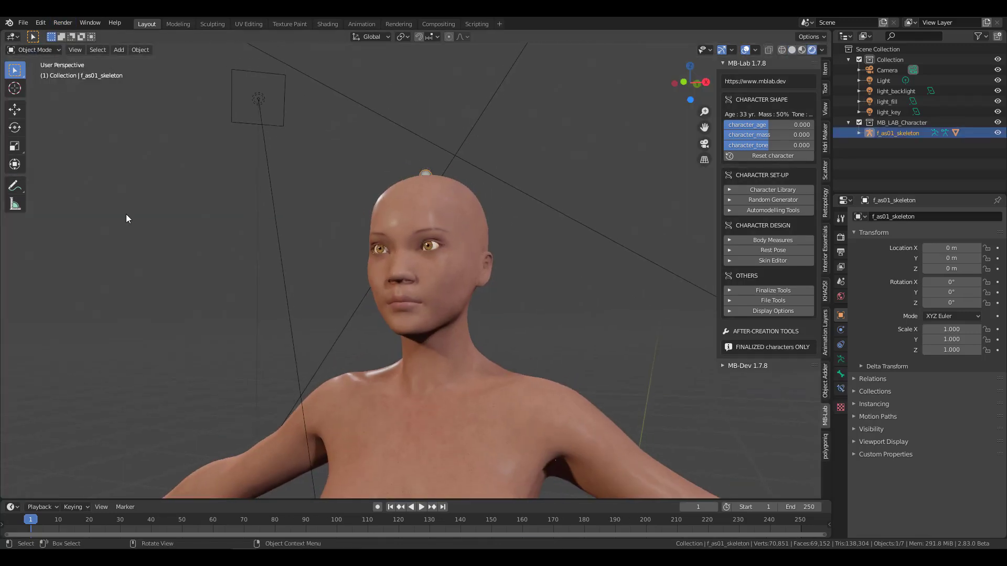
pyautogui.hotkey('ctrl', 'Tab')
pyautogui.press('r')
pyautogui.rightClick(536, 261)
pyautogui.click(426, 174)
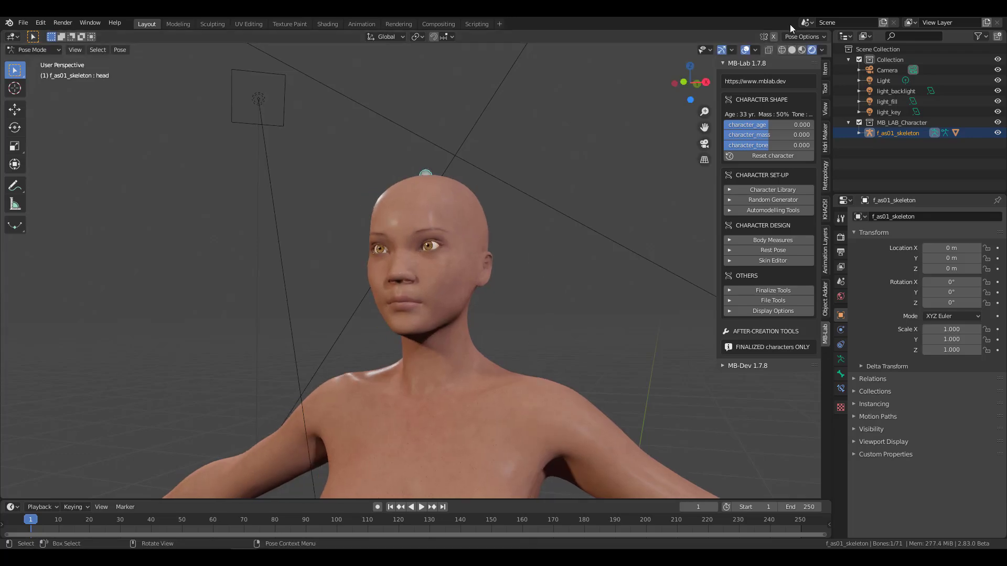
# Select the neck bone through the mesh with X-ray and rotate it.
pyautogui.click(769, 50)
pyautogui.click(439, 336)
pyautogui.click(769, 49)
pyautogui.press('r')
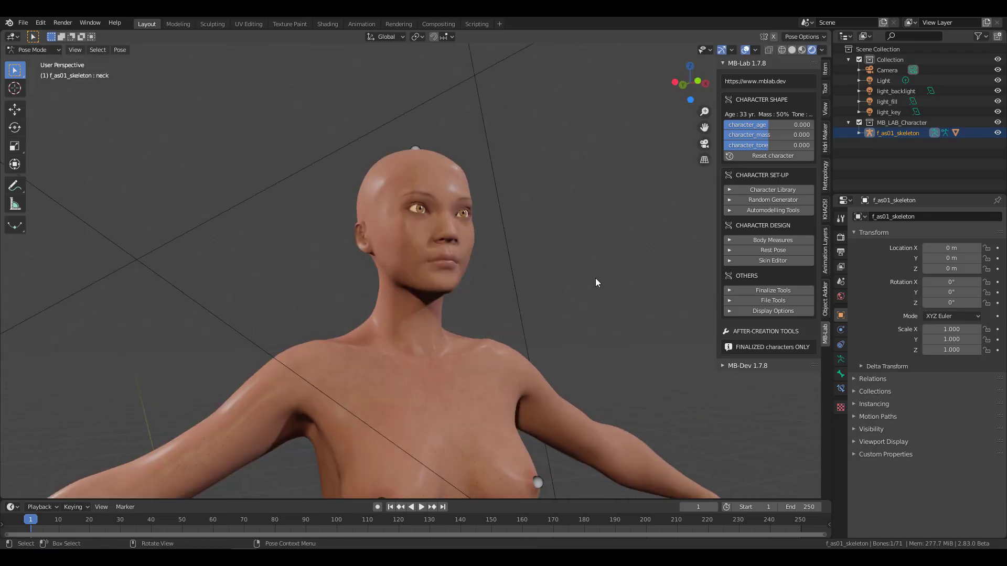
pyautogui.moveTo(596, 278); pyautogui.dragTo(570, 263, button='middle')
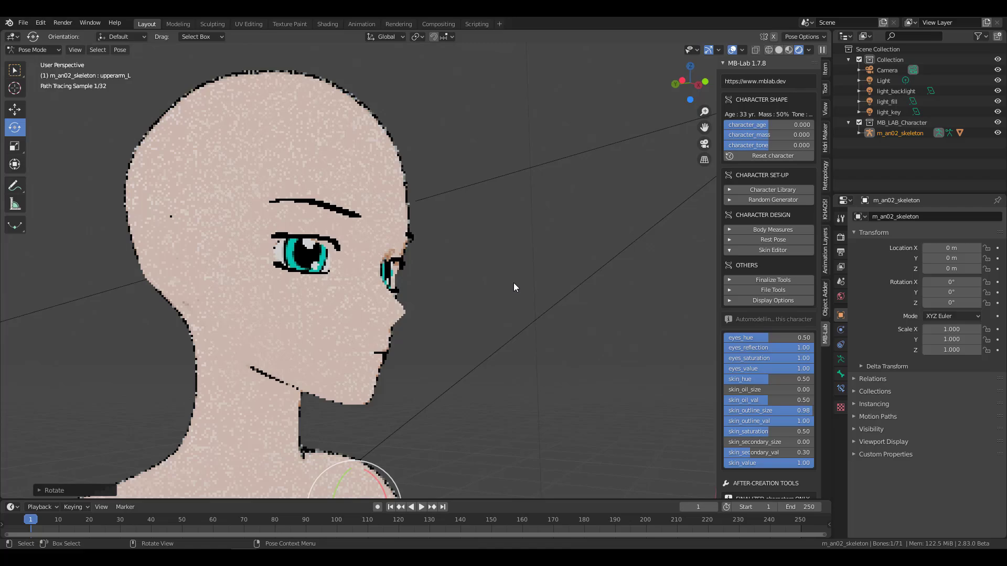
# Rotate the anime male's upperarm_R bone and preview the character in material preview shading.
pyautogui.moveTo(514, 283); pyautogui.dragTo(461, 322, button='middle')
pyautogui.scroll(-5, 461, 322)
pyautogui.keyDown('shift'); pyautogui.moveTo(267, 432); pyautogui.dragTo(329, 366, button='middle'); pyautogui.keyUp('shift')
pyautogui.click(328, 366)
pyautogui.moveTo(366, 365); pyautogui.dragTo(385, 330)
pyautogui.moveTo(609, 213); pyautogui.dragTo(634, 212, button='middle')
pyautogui.click(789, 50)
pyautogui.scroll(6, 521, 180)
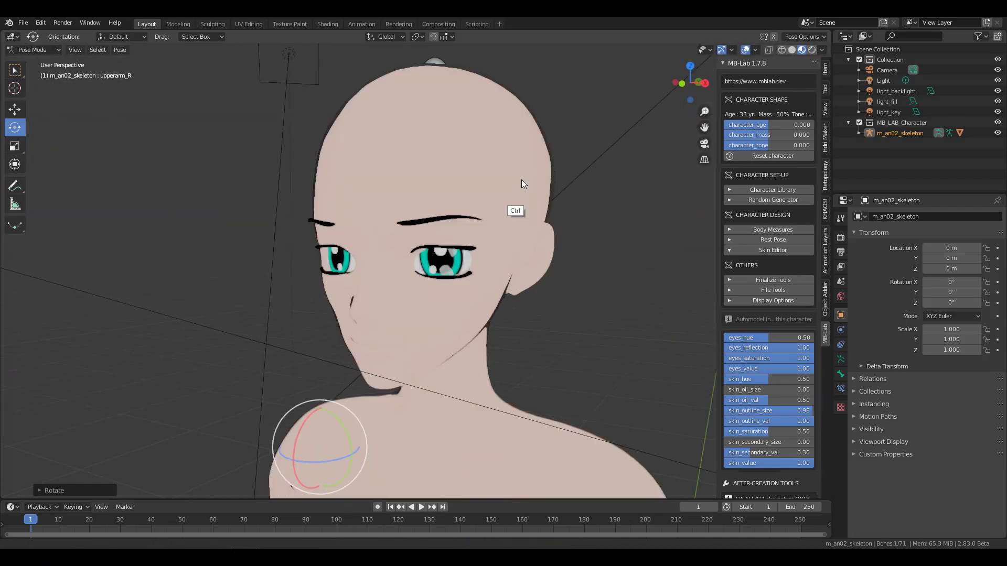
# Select the light_fill and light_key lights in the anime male's scene.
pyautogui.click(890, 112)
pyautogui.click(888, 102)
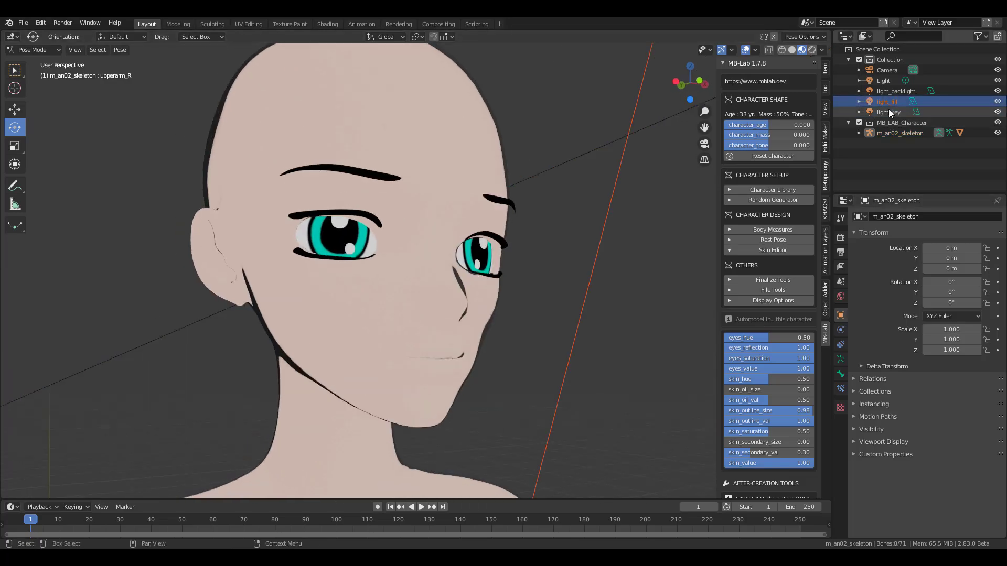
pyautogui.click(888, 110)
# Pick an arm bone of the anime male character and rotate it.
pyautogui.scroll(-9, 534, 448)
pyautogui.click(488, 446)
pyautogui.moveTo(471, 438); pyautogui.dragTo(476, 410)
pyautogui.moveTo(475, 409); pyautogui.dragTo(559, 392, button='middle')
pyautogui.scroll(-4, 559, 392)
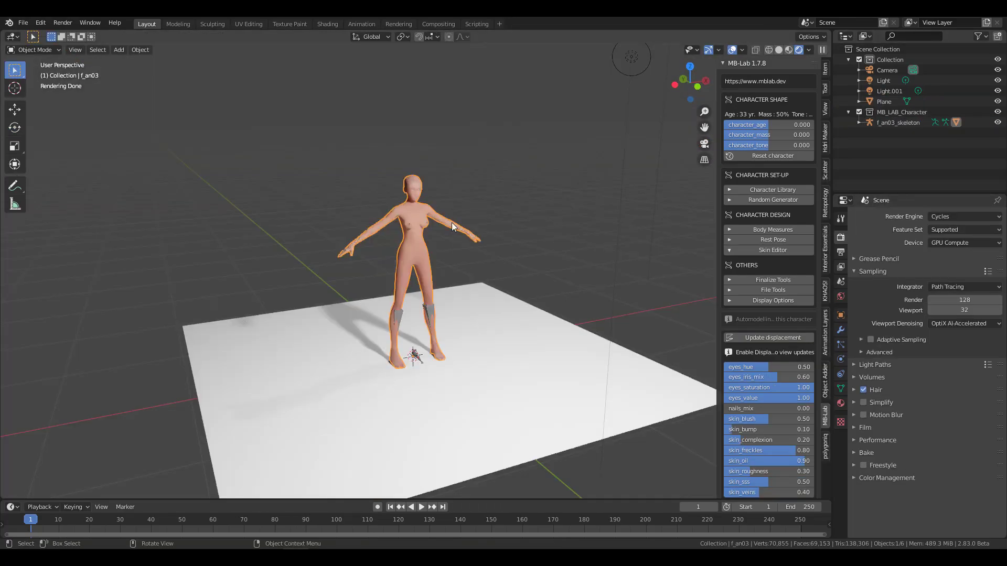
# Examine the realistic anime female's full body, face and torso in the Cycles rendered view.
pyautogui.click(462, 195)
pyautogui.moveTo(460, 197); pyautogui.dragTo(452, 150, button='middle')
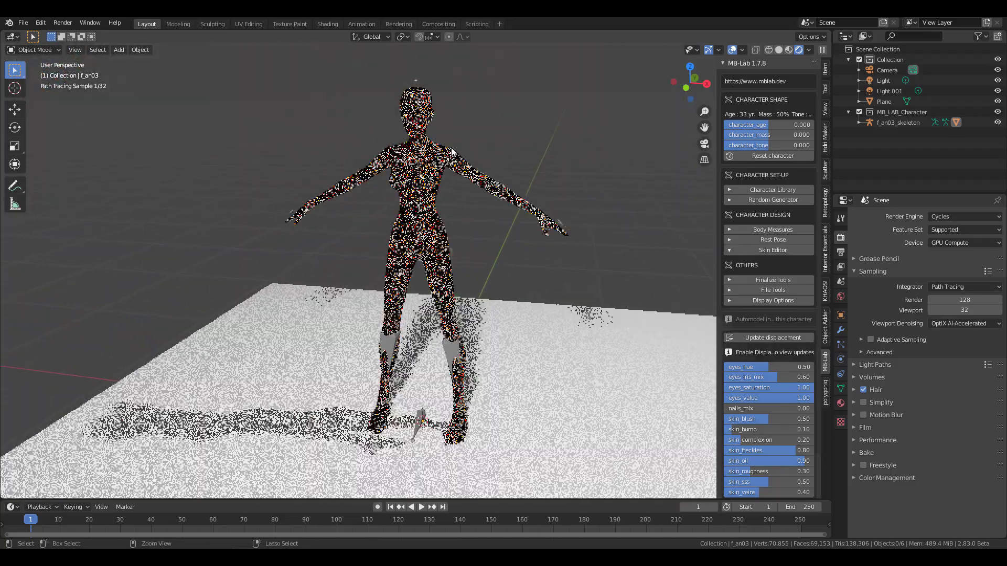
pyautogui.keyDown('shift'); pyautogui.moveTo(452, 279); pyautogui.dragTo(443, 332, button='middle'); pyautogui.keyUp('shift')
pyautogui.moveTo(443, 332); pyautogui.dragTo(461, 314, button='middle')
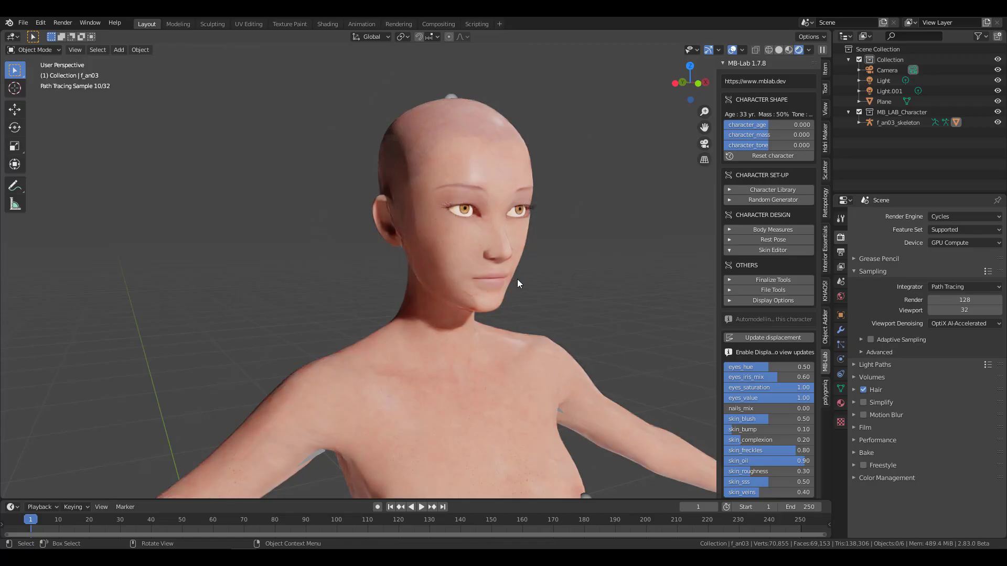
pyautogui.moveTo(565, 262); pyautogui.dragTo(482, 270, button='middle')
pyautogui.keyDown('shift'); pyautogui.moveTo(448, 301); pyautogui.dragTo(524, 139, button='middle'); pyautogui.keyUp('shift')
pyautogui.keyDown('shift'); pyautogui.moveTo(473, 363); pyautogui.dragTo(453, 239, button='middle'); pyautogui.keyUp('shift')
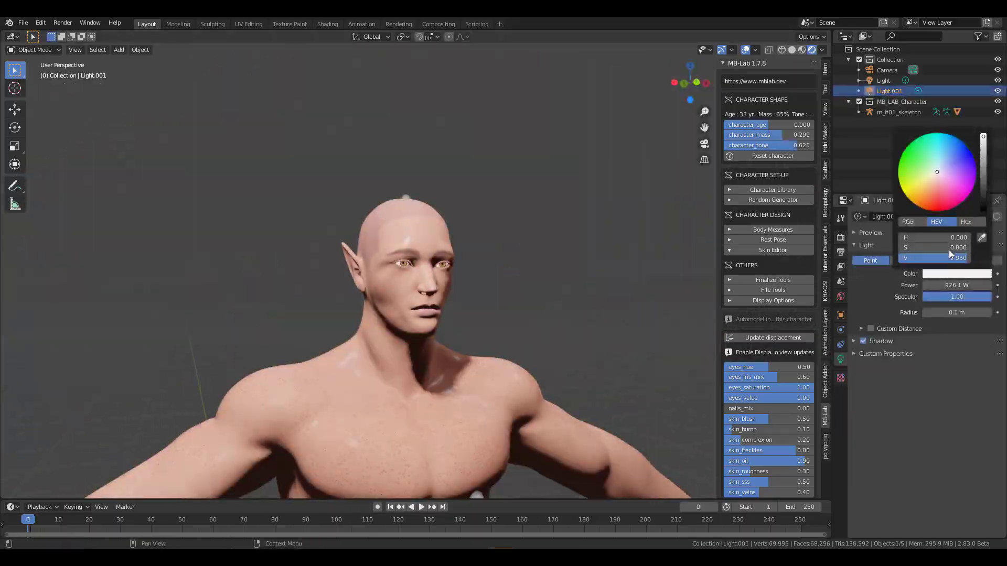
# Set the male elf's character_tone to 0.989.
pyautogui.moveTo(683, 337); pyautogui.dragTo(681, 348, button='middle')
pyautogui.scroll(3, 676, 315)
pyautogui.keyDown('shift'); pyautogui.moveTo(656, 290); pyautogui.dragTo(656, 240, button='middle'); pyautogui.keyUp('shift')
pyautogui.moveTo(793, 146); pyautogui.dragTo(756, 145)
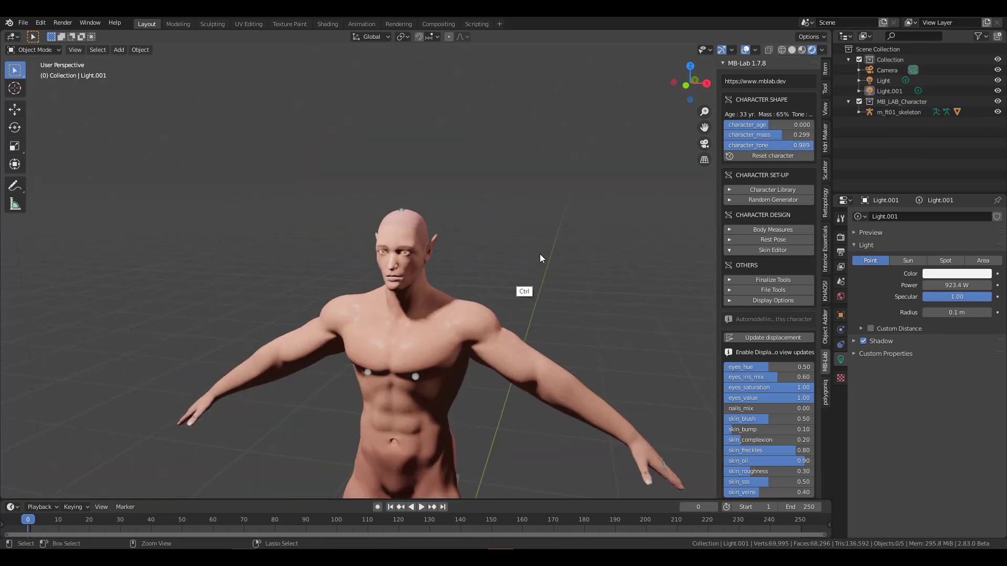
# Add a mesh plane at the male elf's feet and scale it up as a floor.
pyautogui.hotkey('shift', 'a')
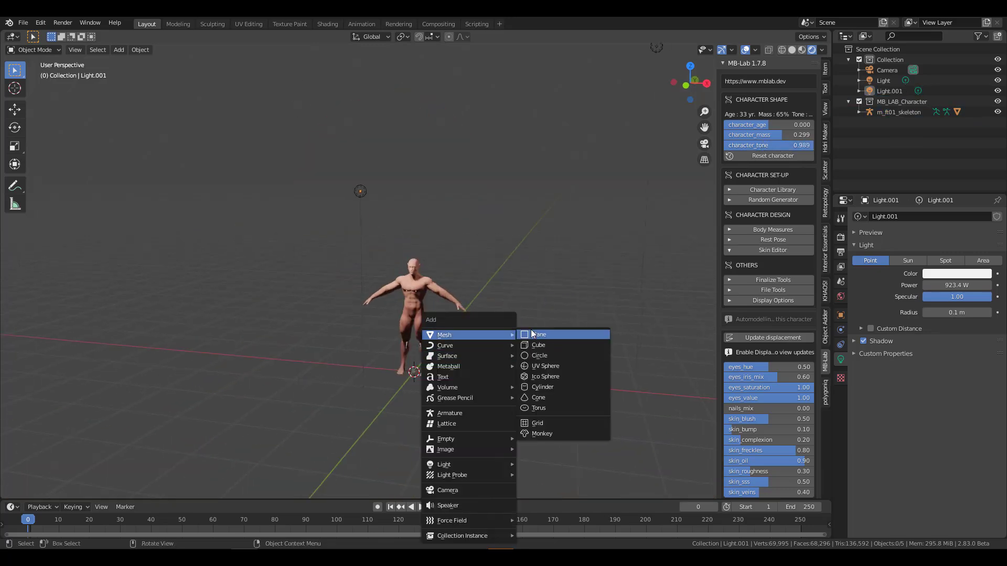
pyautogui.click(531, 332)
pyautogui.press('s')
pyautogui.click(515, 388)
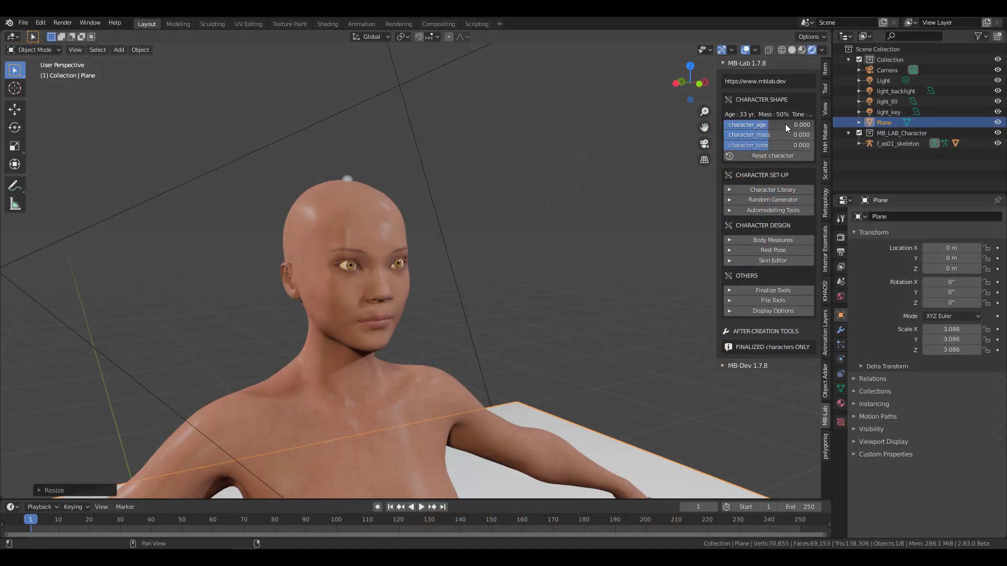
# Set the f_as01 female's character_age to 0.897 and select her body mesh.
pyautogui.moveTo(785, 123); pyautogui.dragTo(807, 118)
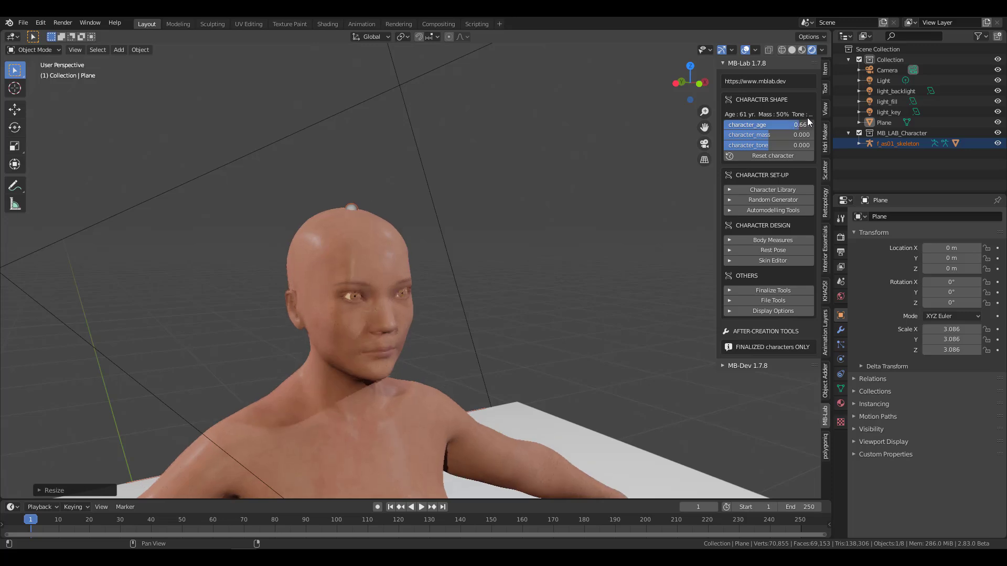
pyautogui.moveTo(566, 315); pyautogui.dragTo(504, 251, button='middle')
pyautogui.click(409, 263)
pyautogui.scroll(2, 524, 257)
pyautogui.keyDown('ctrl'); pyautogui.moveTo(526, 427); pyautogui.dragTo(527, 415, button='middle'); pyautogui.keyUp('ctrl')
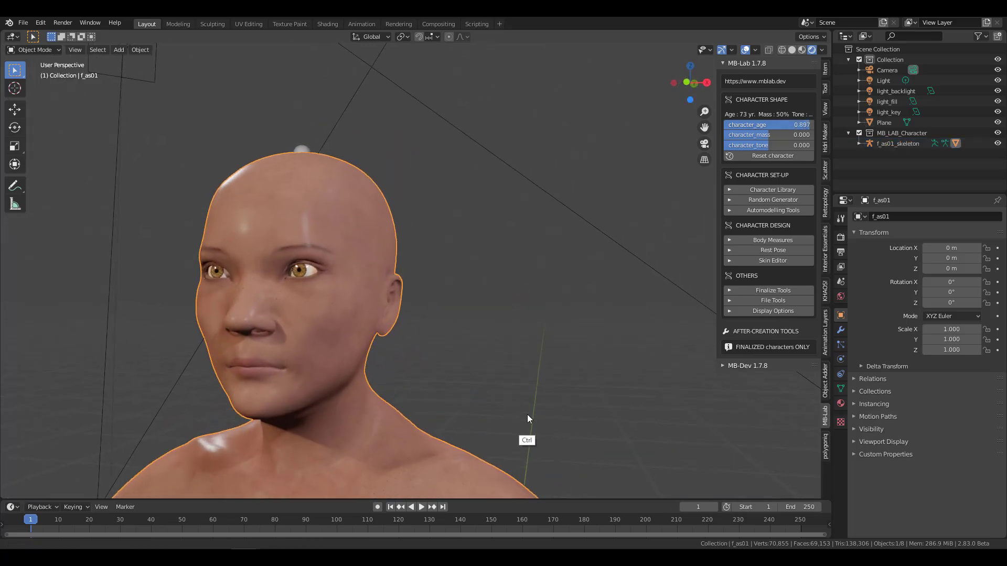
# Adjust the female's eyes_hue, nails_mix and eyes_saturation in the Skin Editor.
pyautogui.moveTo(593, 394); pyautogui.dragTo(671, 391, button='middle')
pyautogui.keyDown('ctrl'); pyautogui.moveTo(620, 393); pyautogui.dragTo(603, 315, button='middle'); pyautogui.keyUp('ctrl')
pyautogui.click(773, 261)
pyautogui.moveTo(793, 358); pyautogui.dragTo(802, 357)
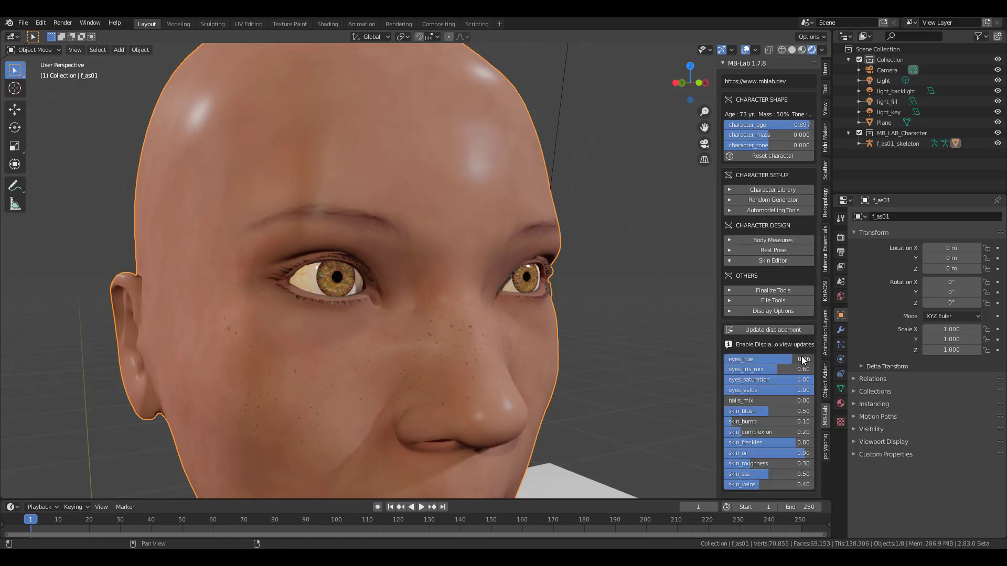
pyautogui.moveTo(771, 401); pyautogui.dragTo(725, 389)
pyautogui.moveTo(803, 380); pyautogui.dragTo(777, 379)
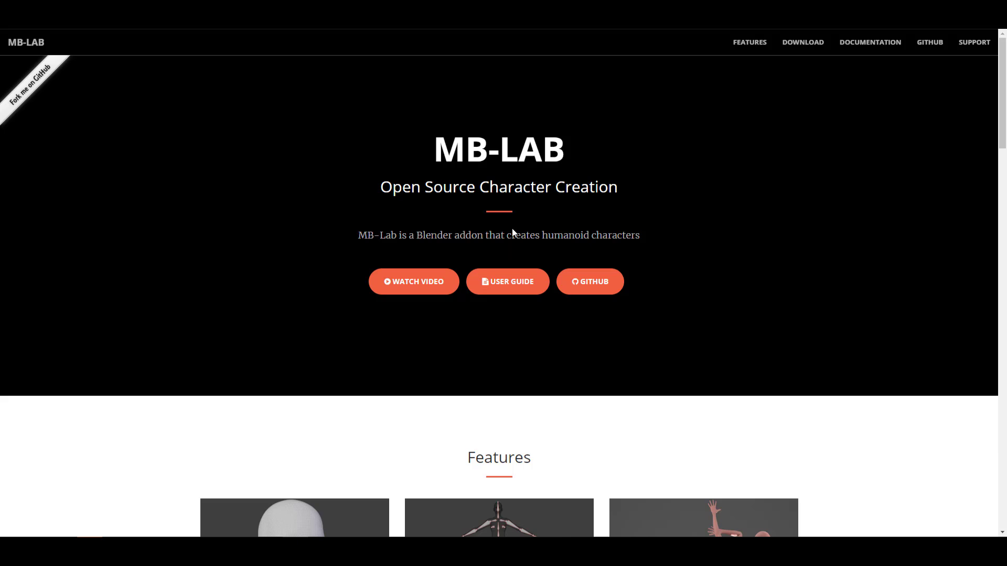
# Browse the features and the download page on the MB-Lab website.
pyautogui.scroll(-15, 513, 232)
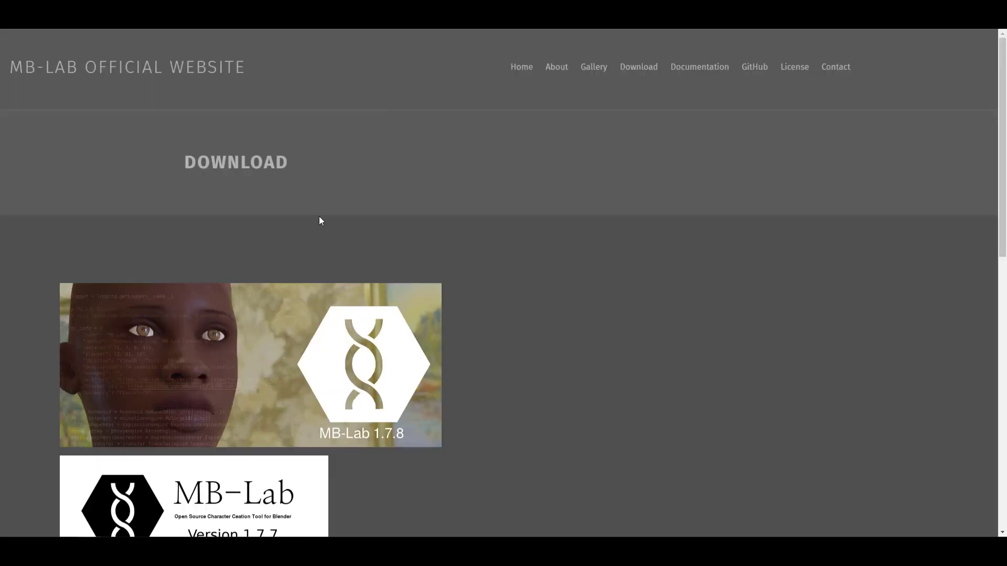
pyautogui.scroll(-7, 319, 220)
pyautogui.scroll(4, 319, 221)
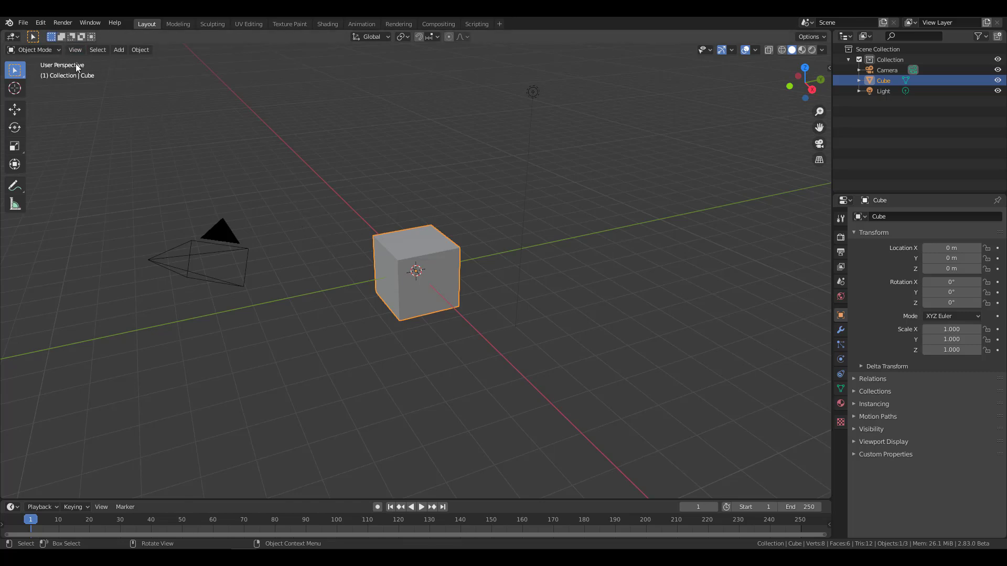
# Open Blender's Preferences and display the MB-Lab add-on's tools in the 3D viewport sidebar.
pyautogui.click(41, 23)
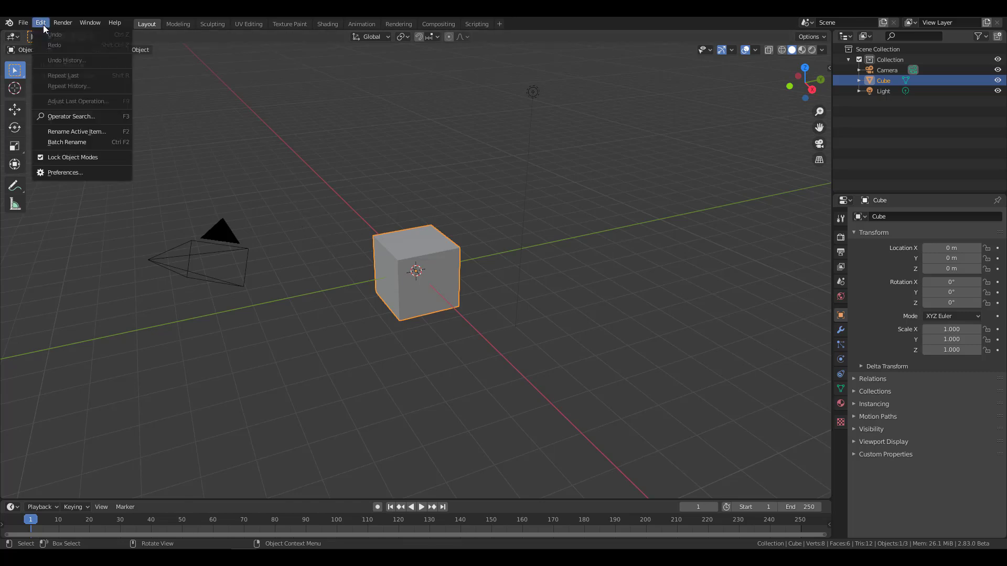
pyautogui.click(78, 170)
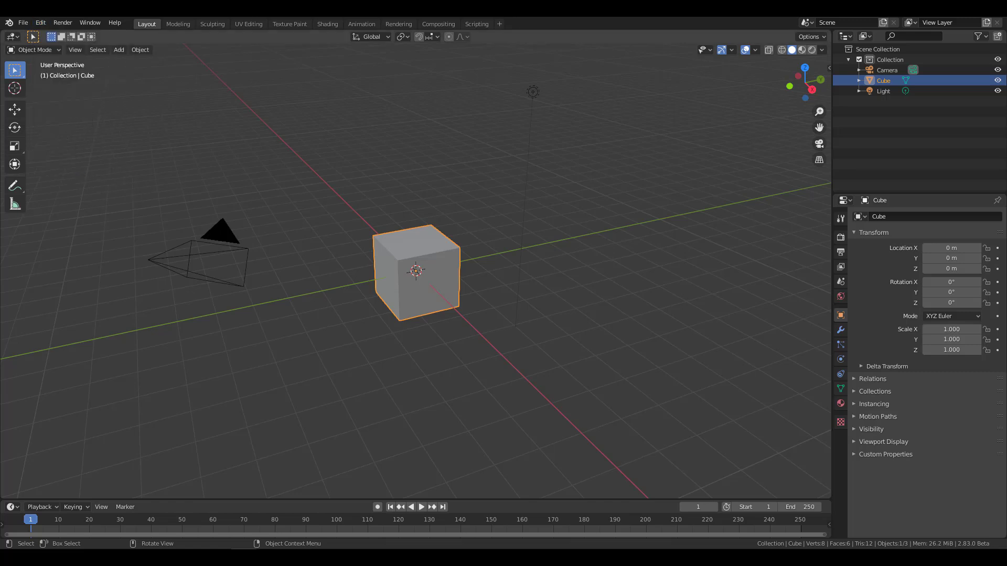
pyautogui.click(517, 197)
pyautogui.press('n')
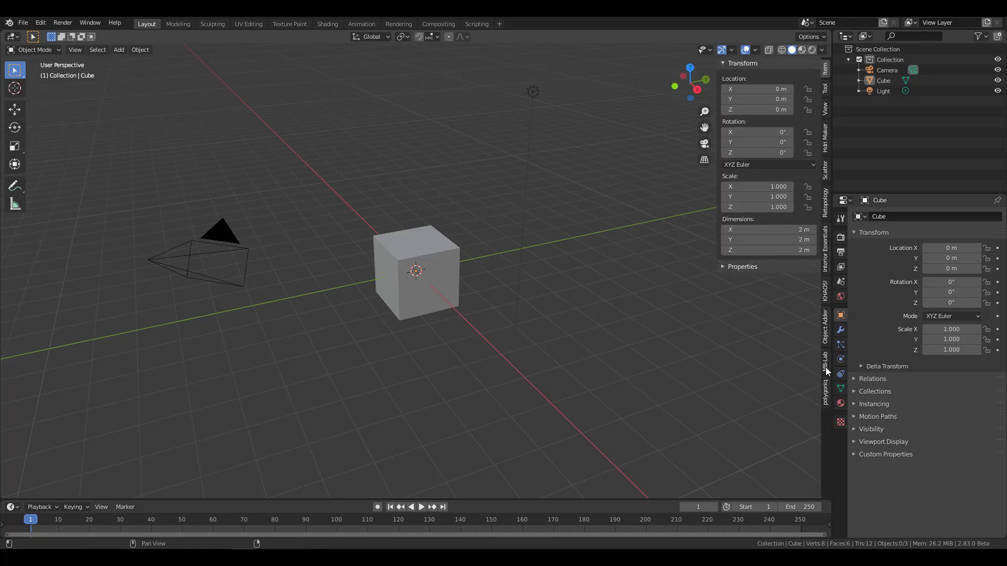
pyautogui.click(826, 367)
# Delete the default cube and widen the viewport sidebar so the MB-Lab options are readable.
pyautogui.click(407, 253)
pyautogui.press('Delete')
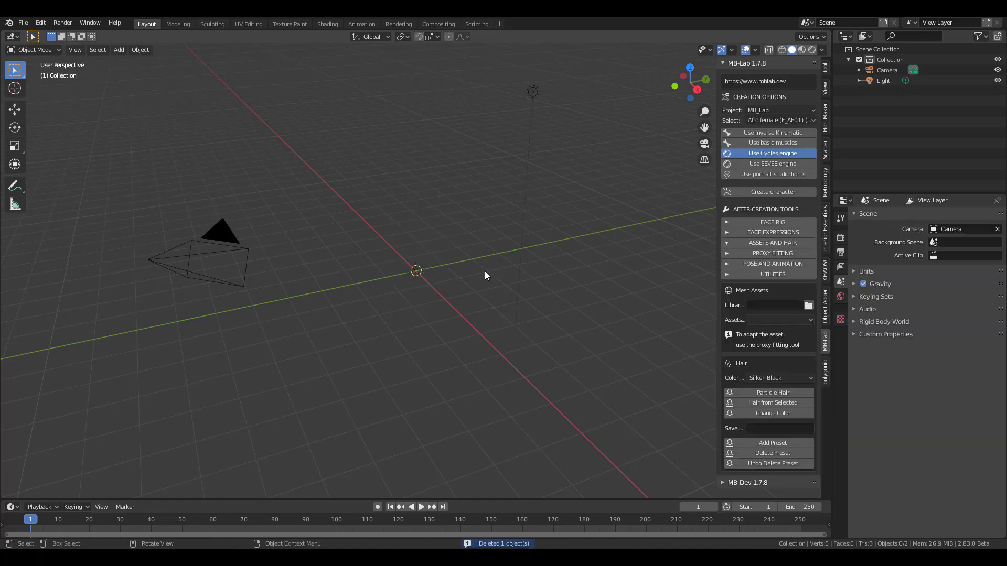
pyautogui.moveTo(716, 235); pyautogui.dragTo(646, 226)
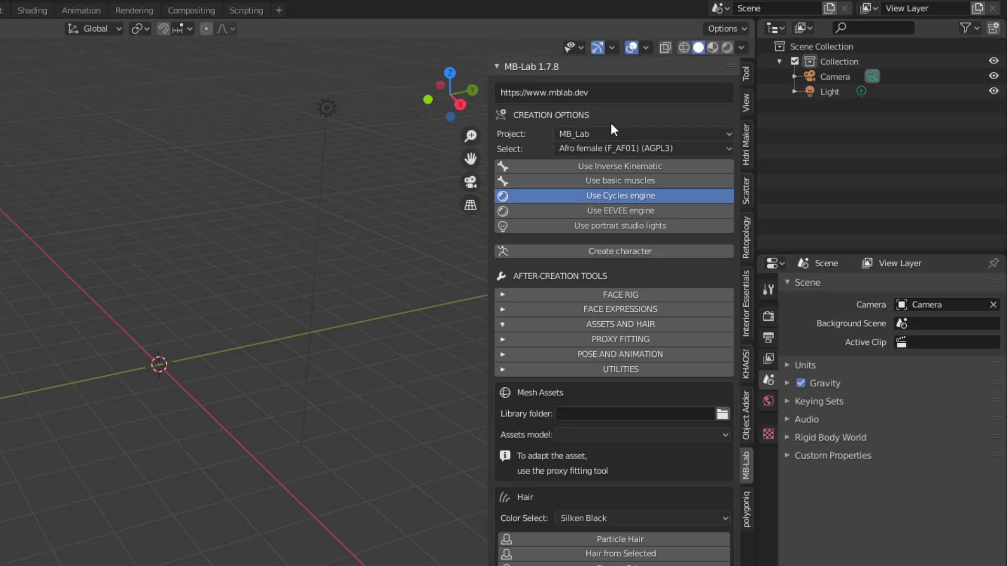
# Choose Caucasian male (M_CA01) (AGPL3) as the base character in the MB_Lab project.
pyautogui.click(628, 145)
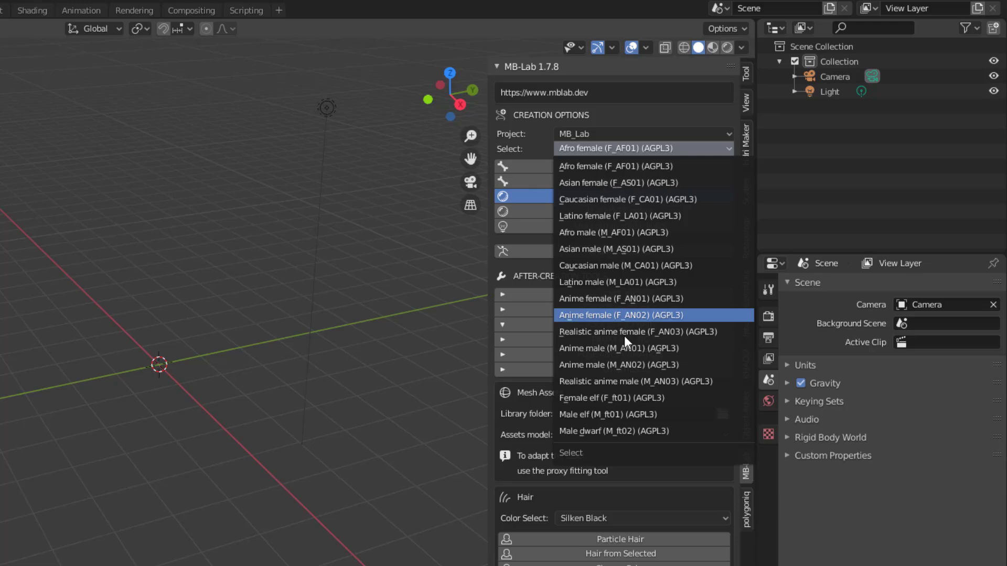
pyautogui.press('Escape')
pyautogui.click(656, 134)
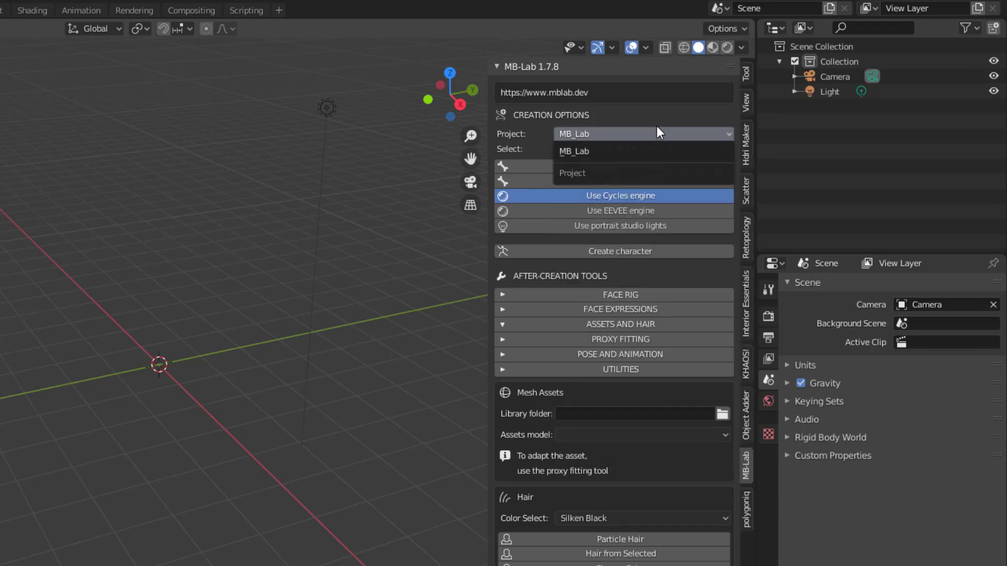
pyautogui.click(654, 138)
pyautogui.click(659, 145)
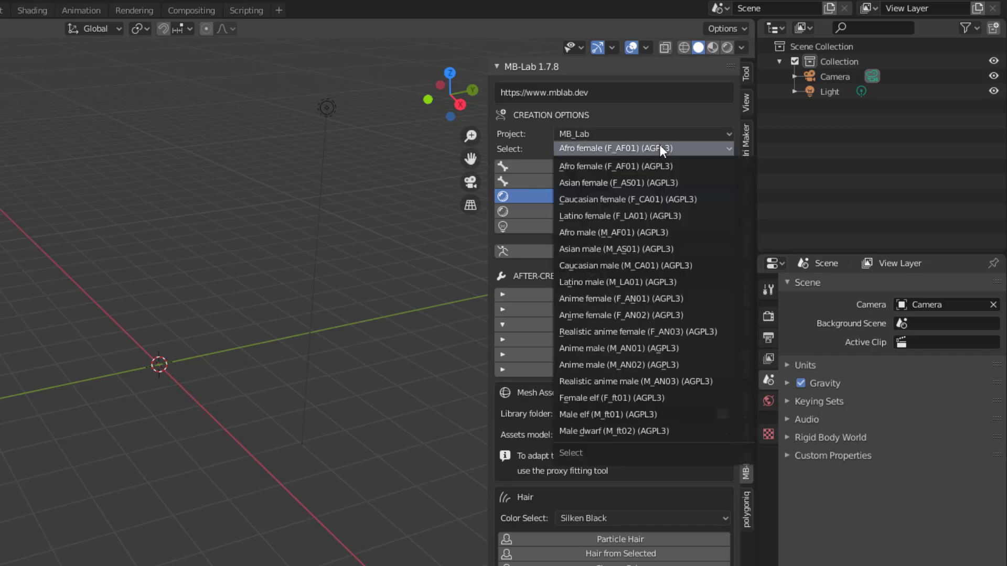
pyautogui.click(652, 266)
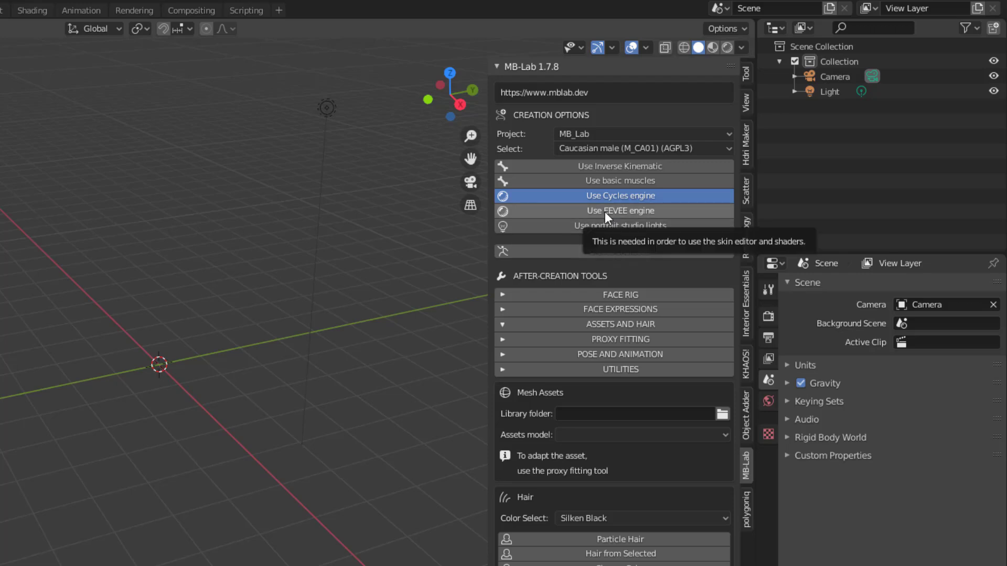
# Enable basic muscles, inverse kinematics and portrait studio lights alongside the Cycles engine, and create the character.
pyautogui.click(624, 184)
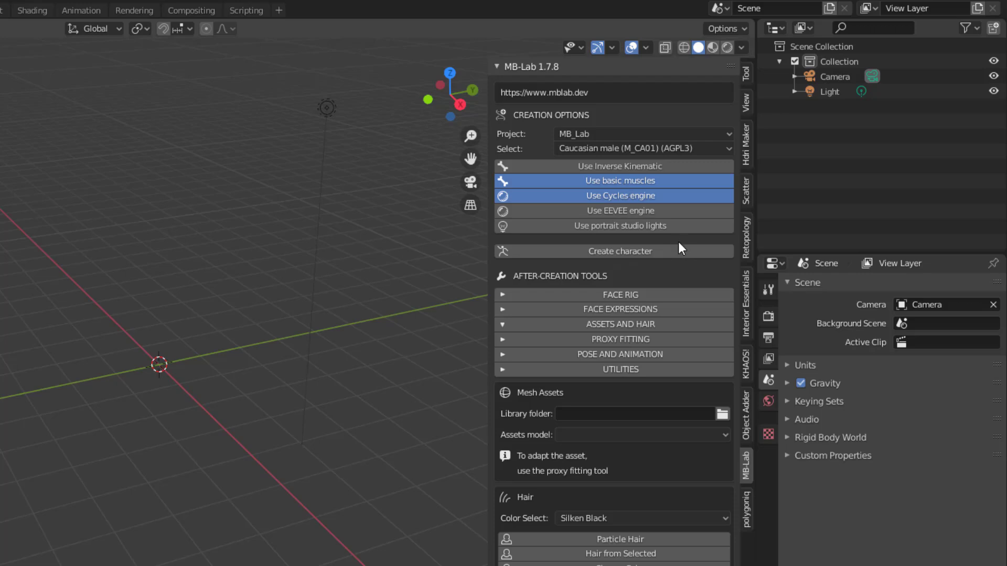
pyautogui.click(659, 167)
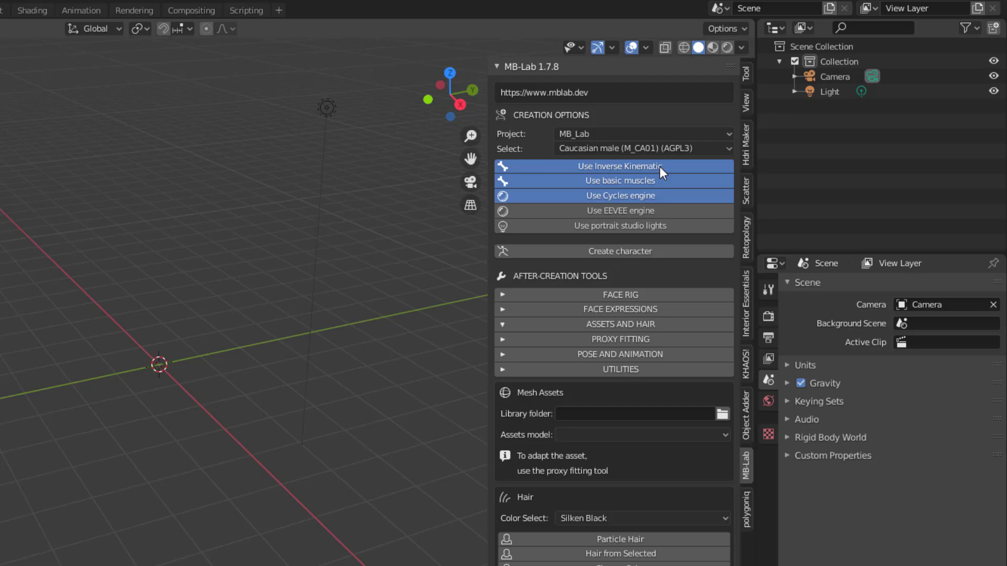
pyautogui.click(682, 225)
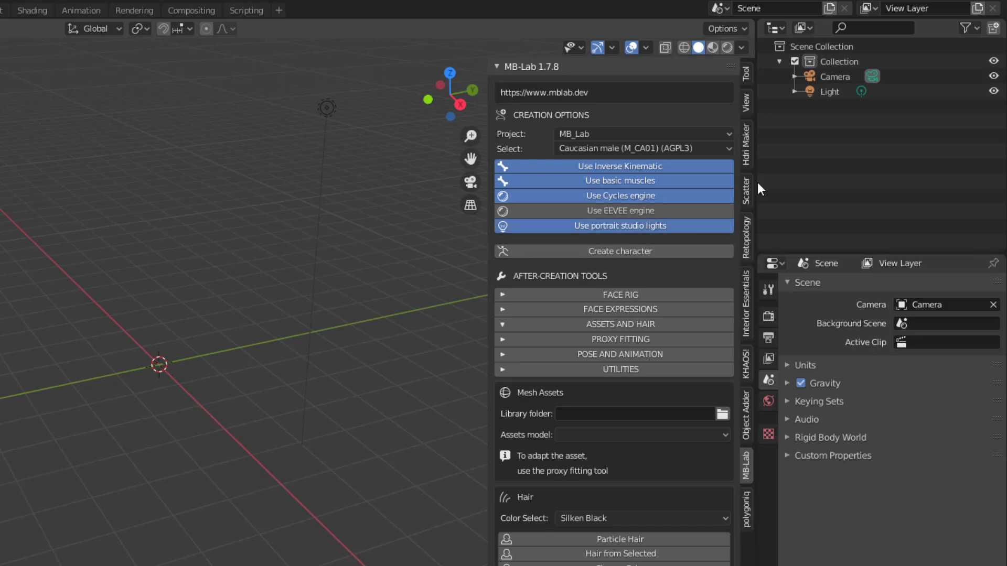
pyautogui.click(612, 254)
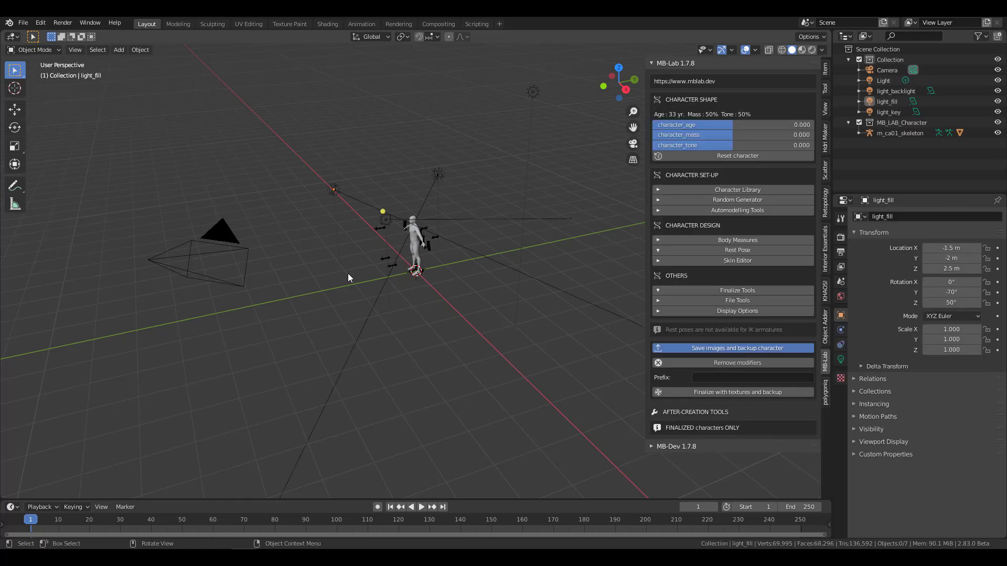
# Examine the newly created male character and its inverse kinematics rig up close.
pyautogui.moveTo(419, 236); pyautogui.dragTo(490, 235, button='middle')
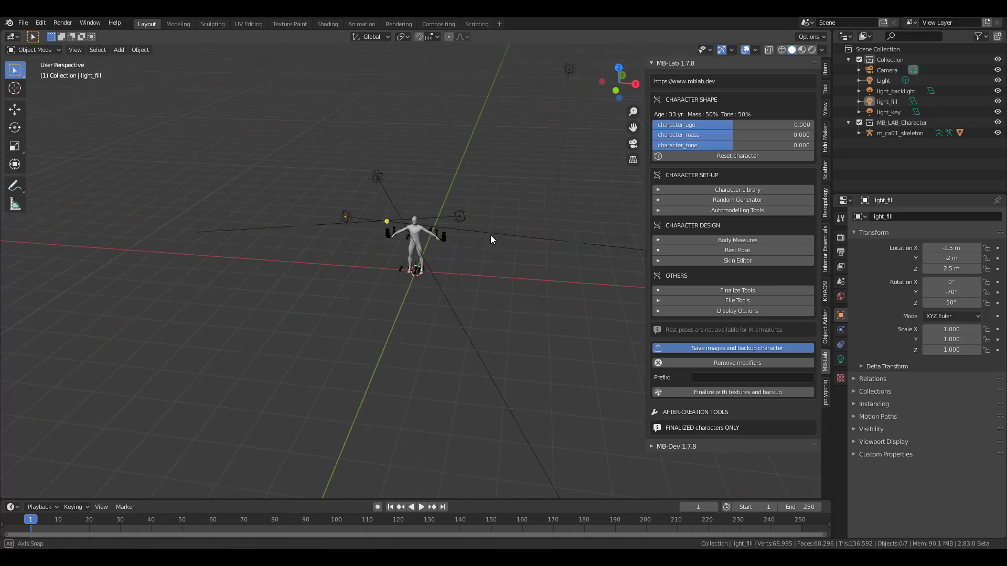
pyautogui.scroll(7, 426, 188)
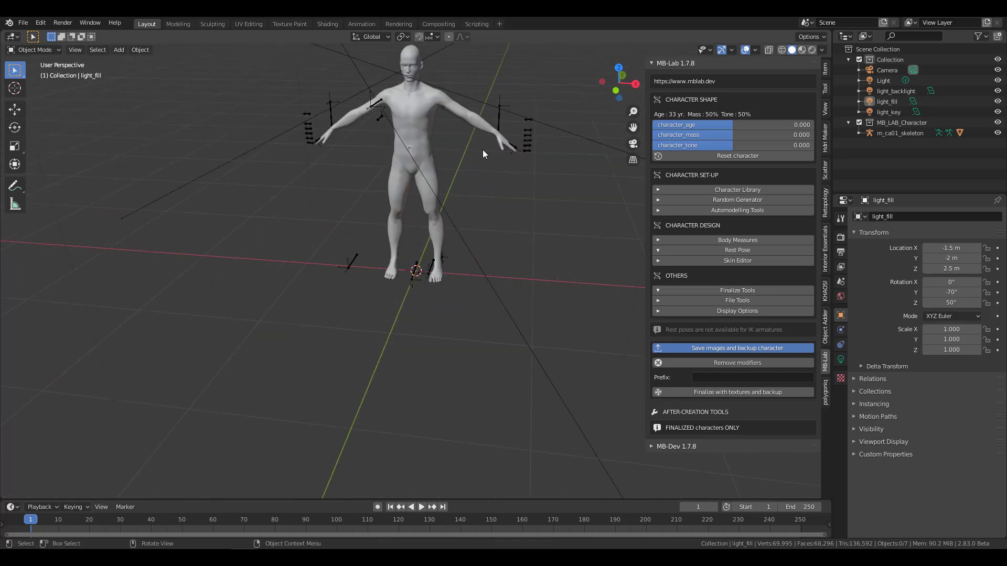
pyautogui.moveTo(494, 144); pyautogui.dragTo(415, 256, button='middle')
pyautogui.scroll(5, 367, 236)
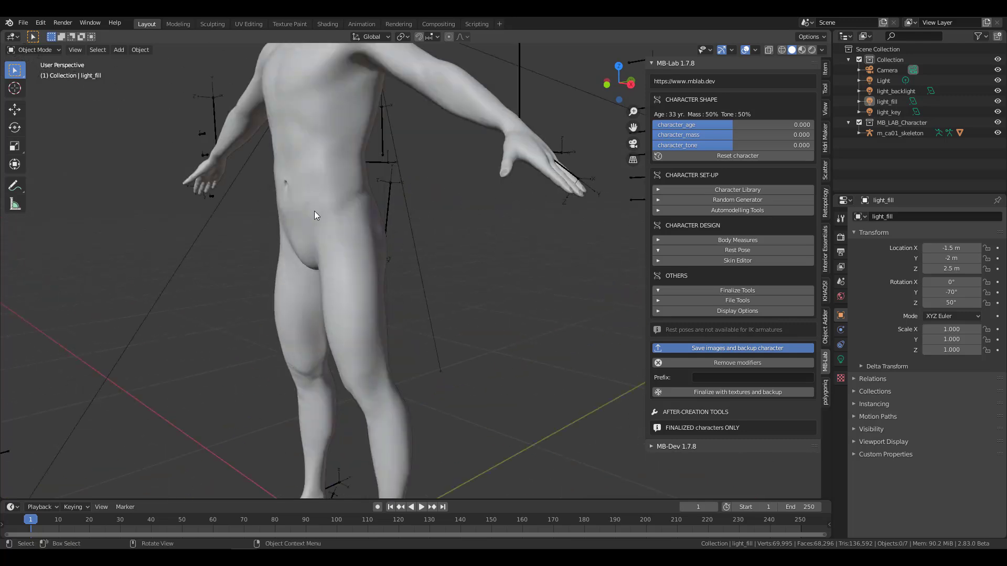
# Select the character's body mesh and show its material nodes in an enlarged Shader Editor below the viewport.
pyautogui.keyDown('shift'); pyautogui.moveTo(314, 211); pyautogui.dragTo(374, 376, button='middle'); pyautogui.keyUp('shift')
pyautogui.scroll(4, 394, 278)
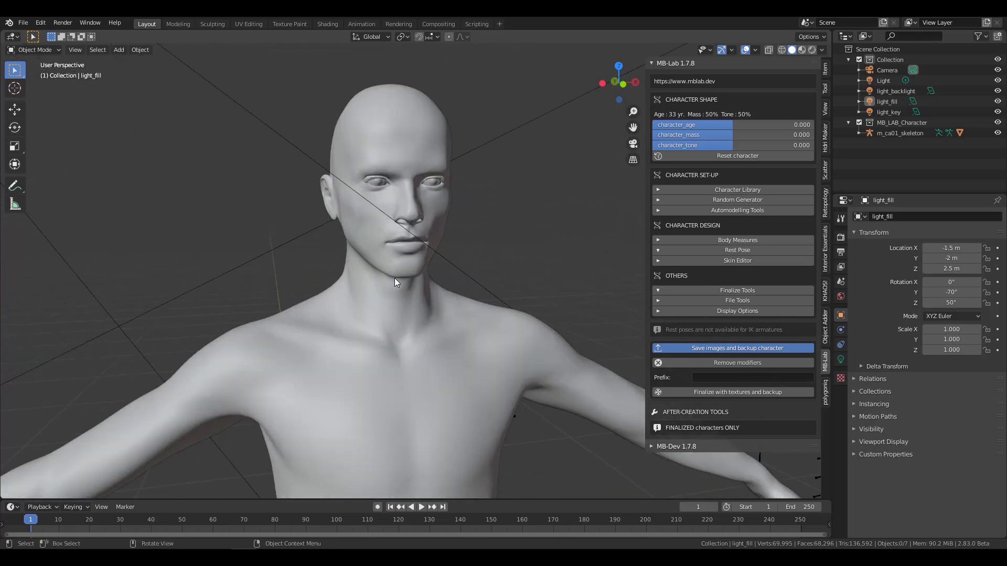
pyautogui.scroll(-2, 404, 289)
pyautogui.click(413, 338)
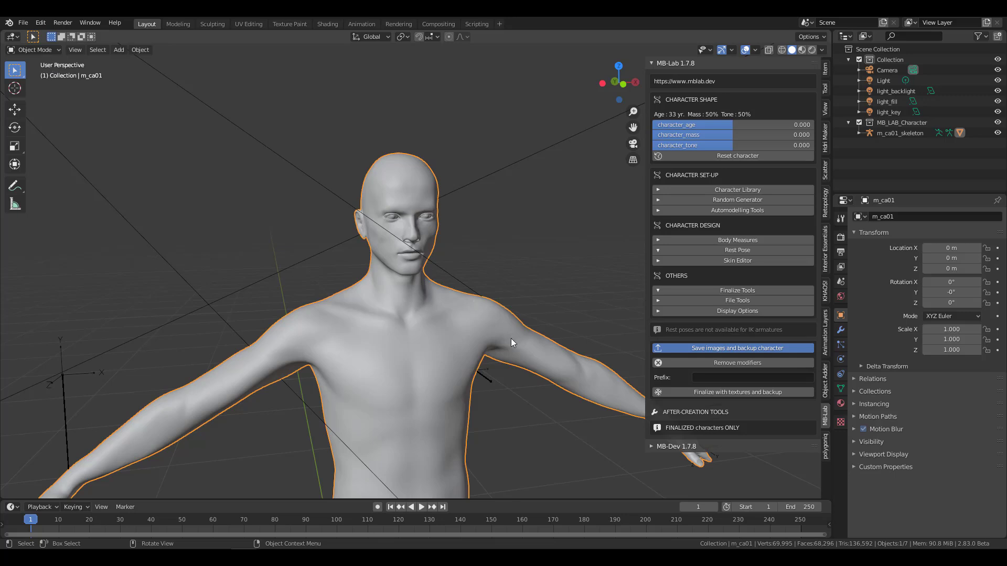
pyautogui.moveTo(511, 326); pyautogui.dragTo(465, 337, button='middle')
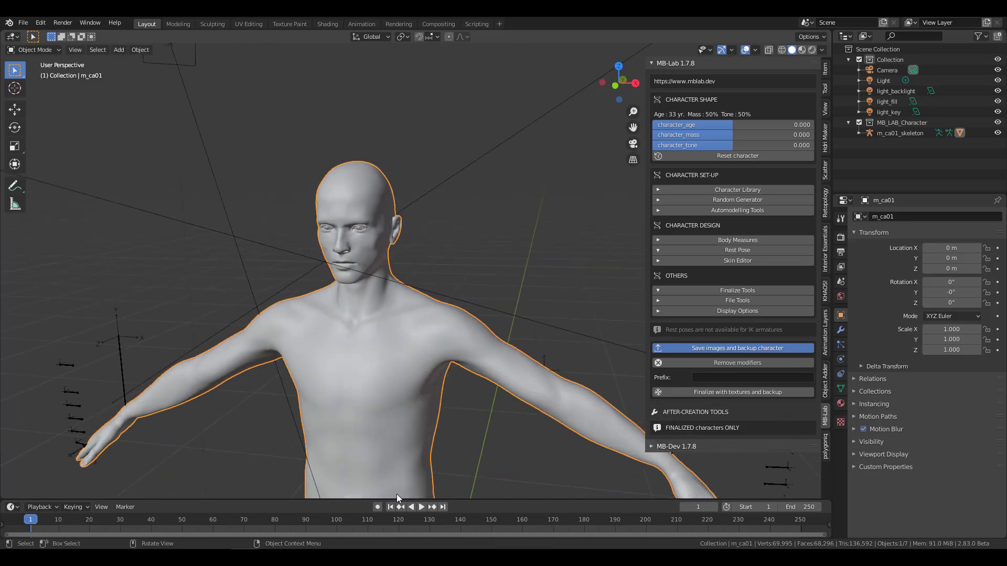
pyautogui.moveTo(397, 499); pyautogui.dragTo(397, 326)
pyautogui.click(11, 334)
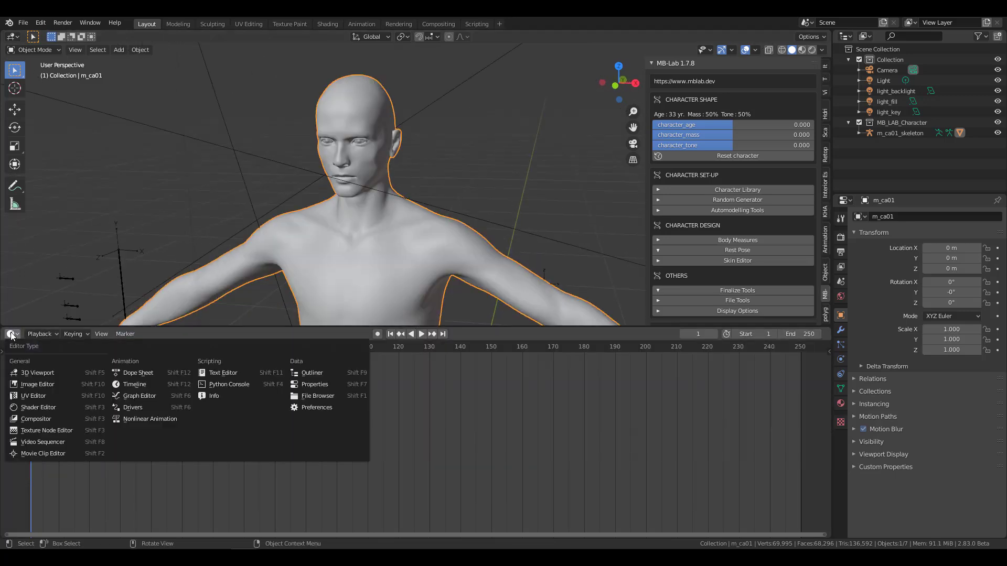
pyautogui.click(32, 408)
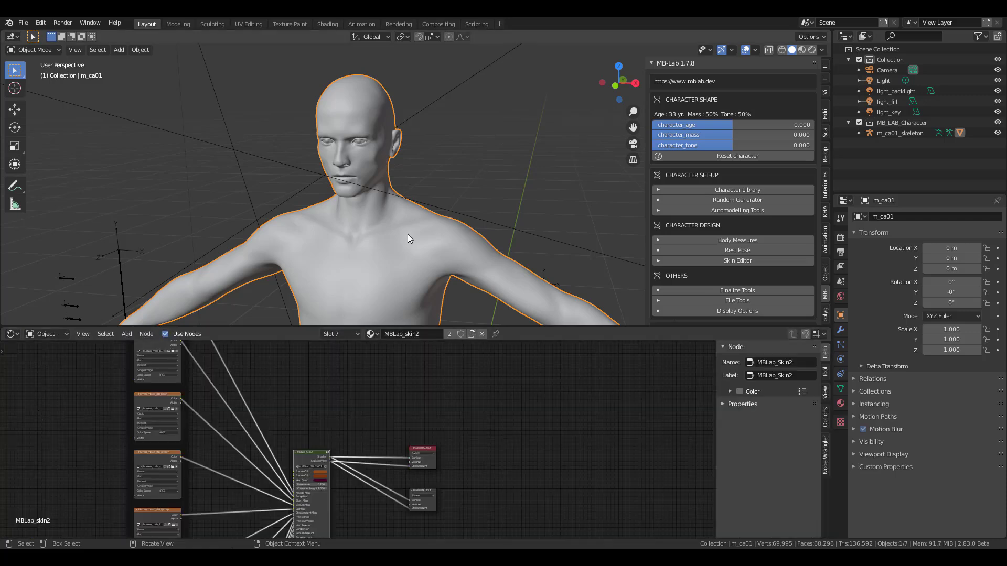
# Examine the MBLab_skin2 node tree from the image textures to the value nodes, and collapse the Shader Editor area.
pyautogui.moveTo(364, 385); pyautogui.dragTo(535, 330, button='middle')
pyautogui.moveTo(464, 532); pyautogui.dragTo(433, 330, button='middle')
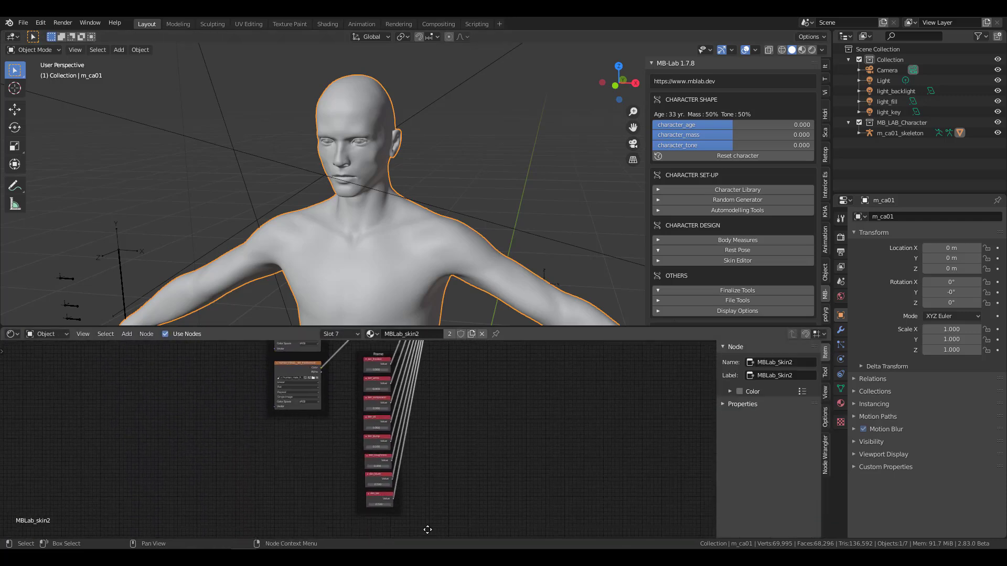
pyautogui.moveTo(427, 531); pyautogui.dragTo(385, 434, button='middle')
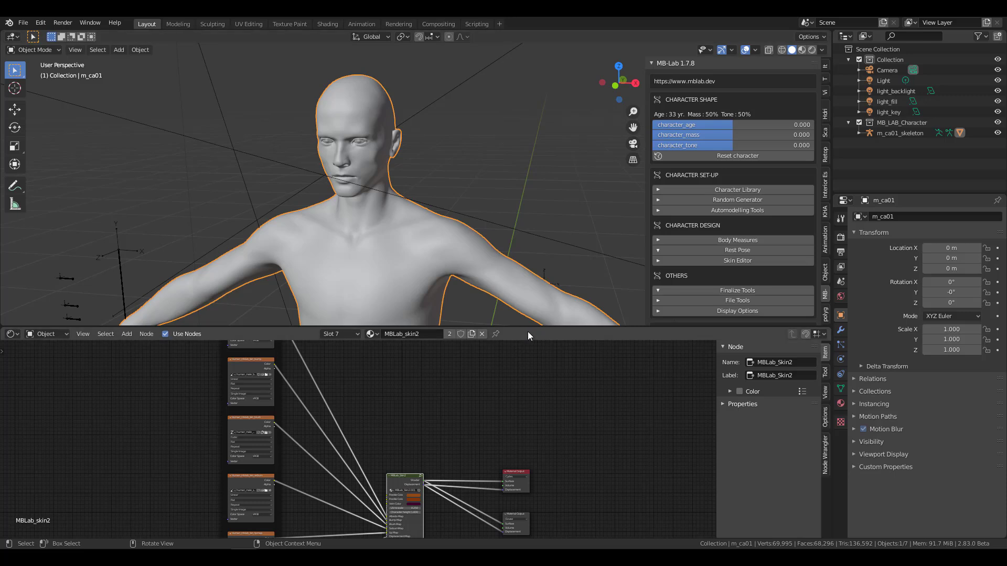
pyautogui.moveTo(530, 329); pyautogui.dragTo(530, 526)
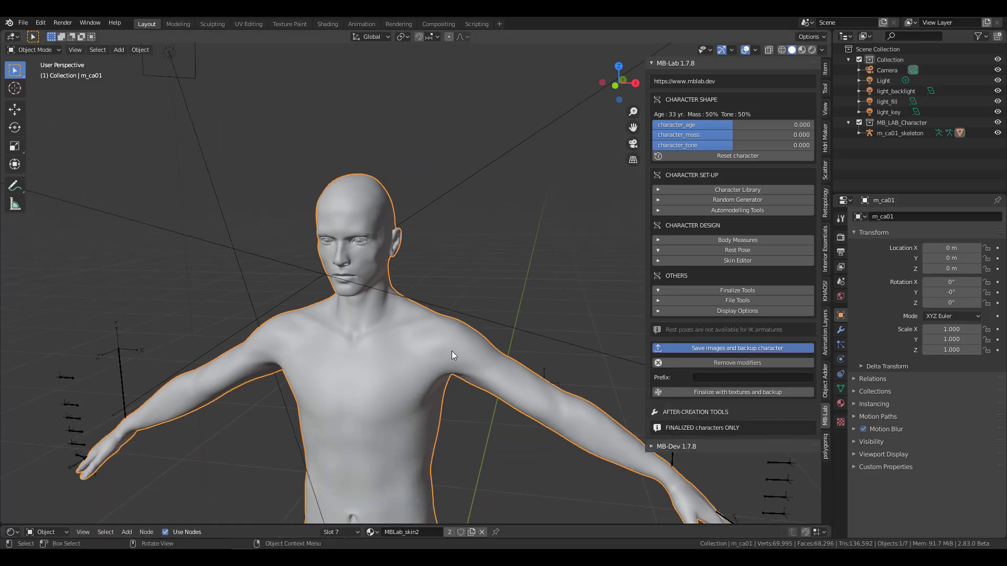
# Select the m_ca01_skeleton armature and switch it to Pose Mode.
pyautogui.moveTo(468, 387); pyautogui.dragTo(404, 387, button='middle')
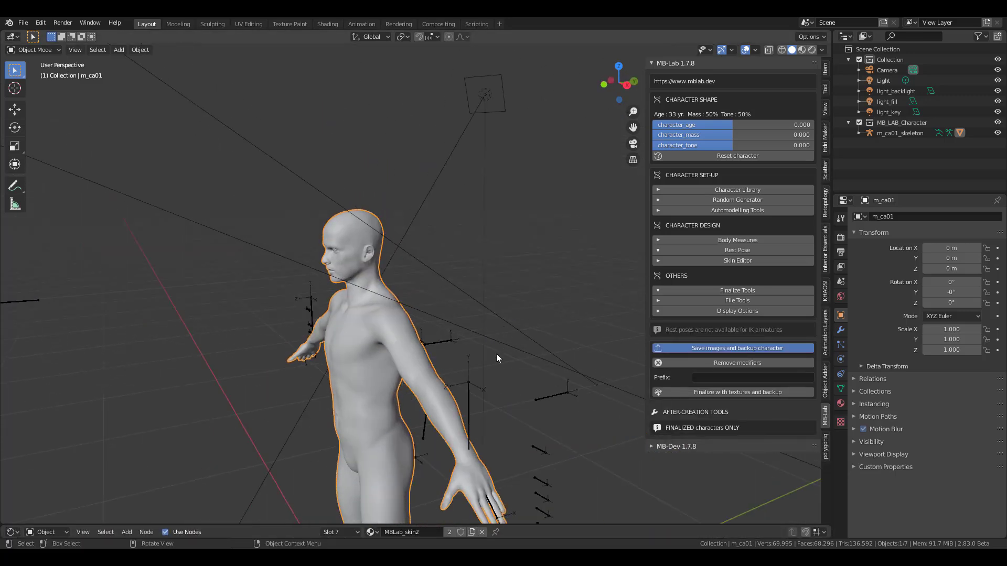
pyautogui.moveTo(488, 375); pyautogui.dragTo(495, 260, button='middle')
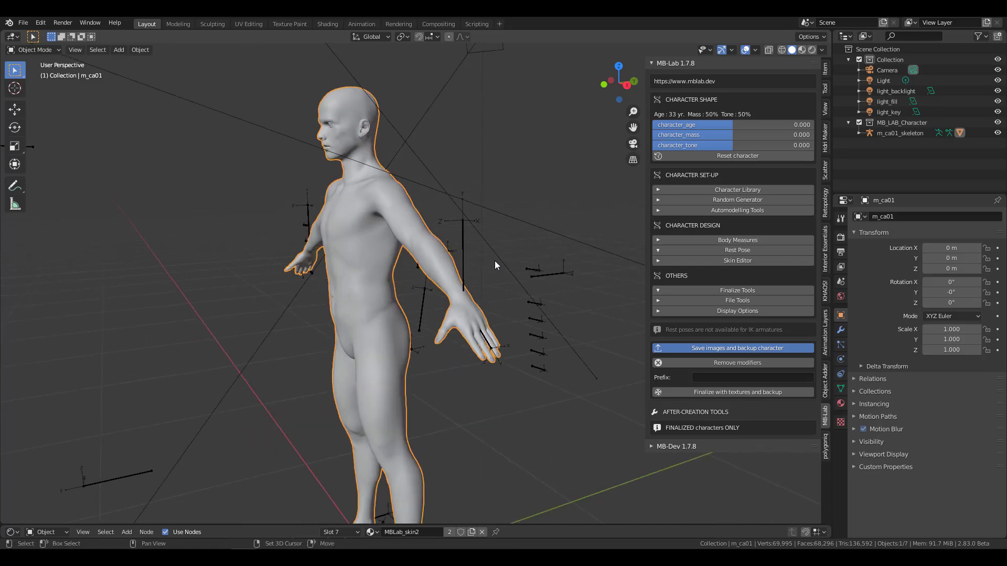
pyautogui.click(906, 132)
pyautogui.keyDown('shift'); pyautogui.moveTo(526, 351); pyautogui.dragTo(485, 269, button='middle'); pyautogui.keyUp('shift')
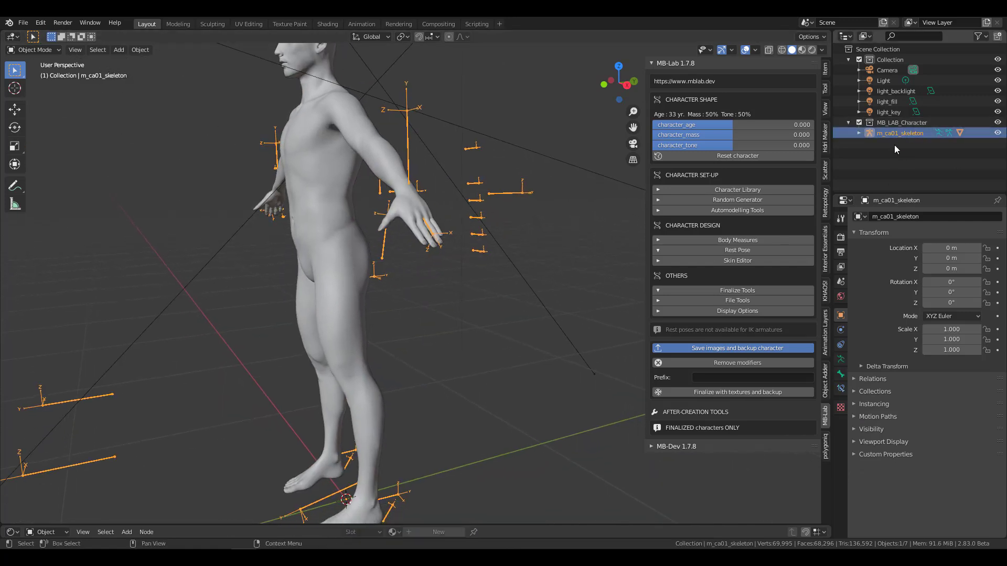
pyautogui.click(34, 50)
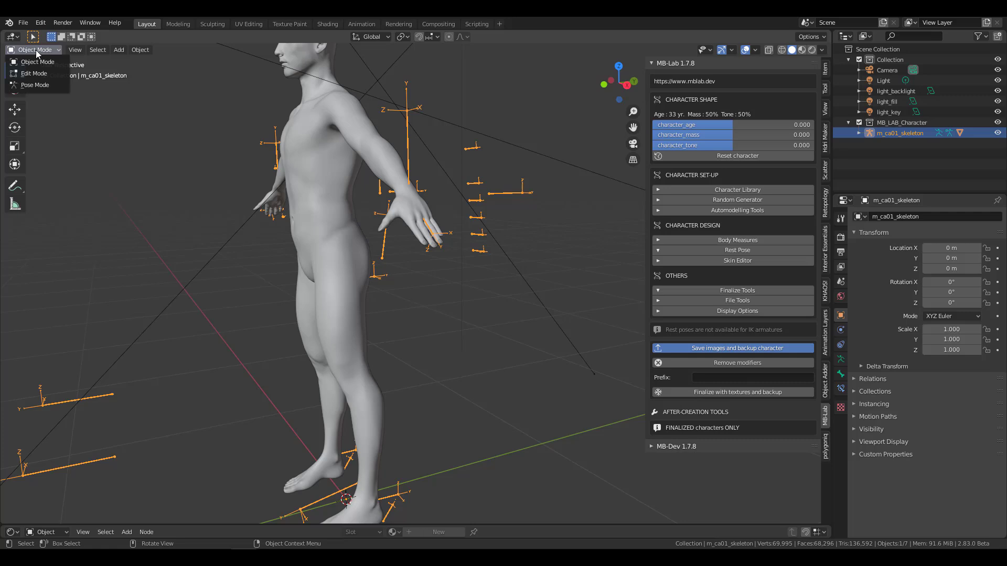
pyautogui.click(32, 87)
# Try rotating the left heel's inverse kinematics control bone, IK_control_hl_L, to test the foot's movement, and cancel the rotation.
pyautogui.scroll(3, 358, 257)
pyautogui.moveTo(358, 258); pyautogui.dragTo(417, 298, button='middle')
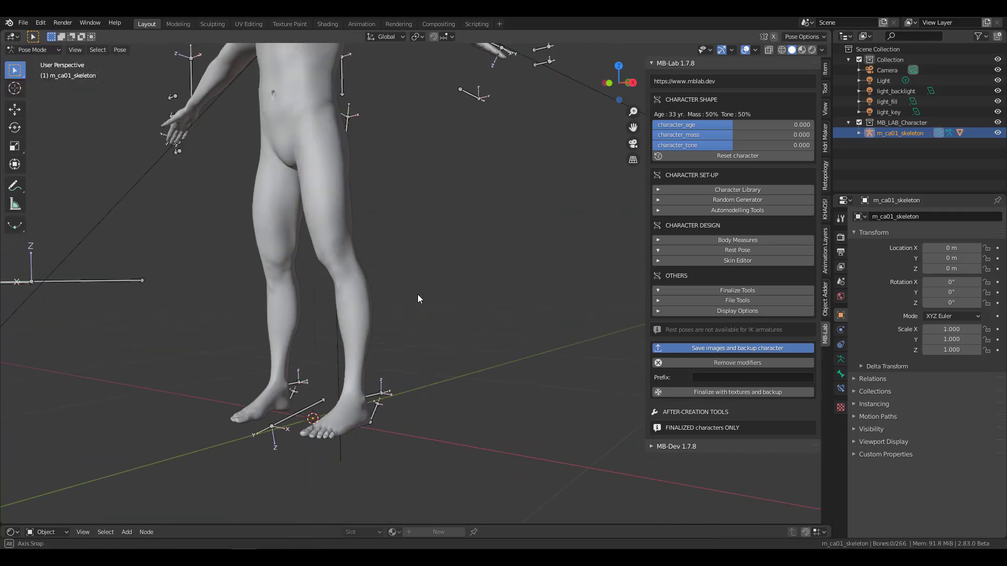
pyautogui.scroll(2, 388, 336)
pyautogui.moveTo(385, 337); pyautogui.dragTo(398, 269, button='middle')
pyautogui.click(366, 422)
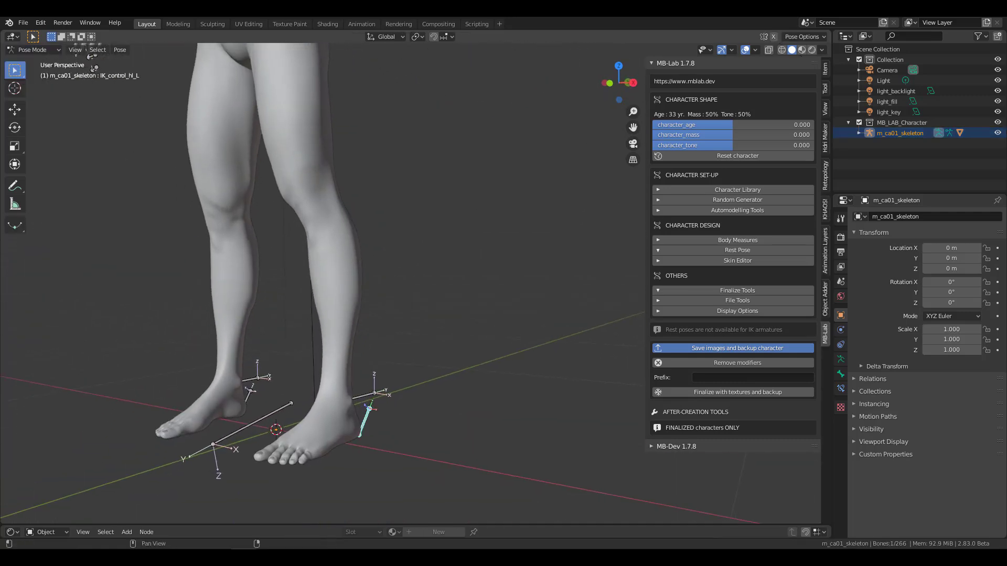
pyautogui.moveTo(466, 263); pyautogui.dragTo(381, 403, button='middle')
pyautogui.scroll(-3, 426, 432)
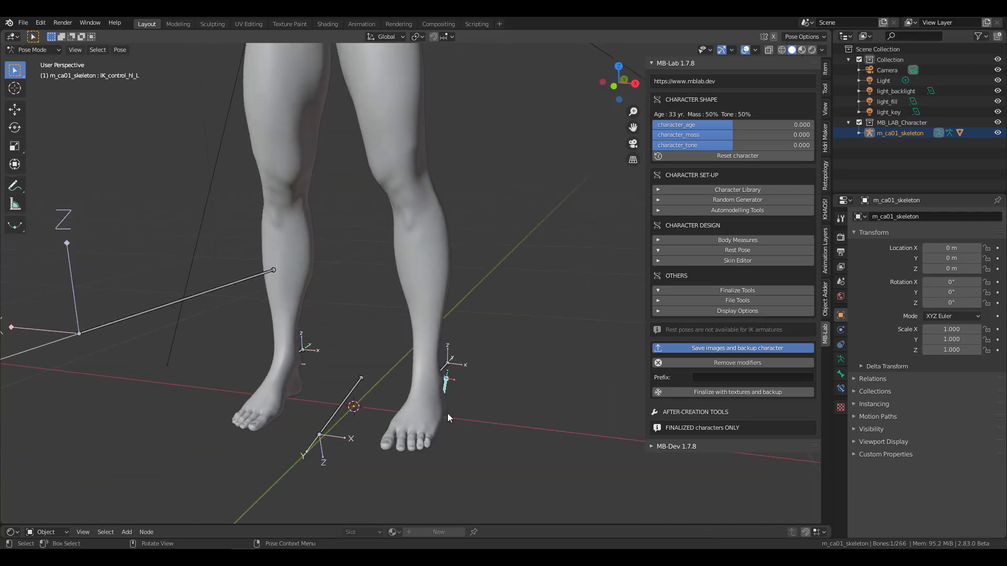
pyautogui.moveTo(448, 414); pyautogui.dragTo(429, 388, button='middle')
pyautogui.scroll(3, 429, 389)
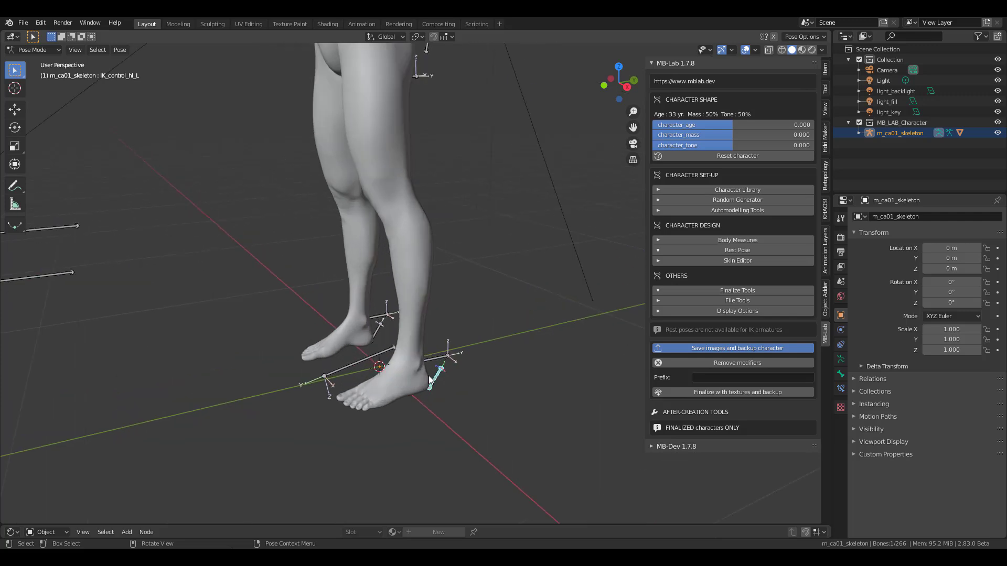
pyautogui.press('r')
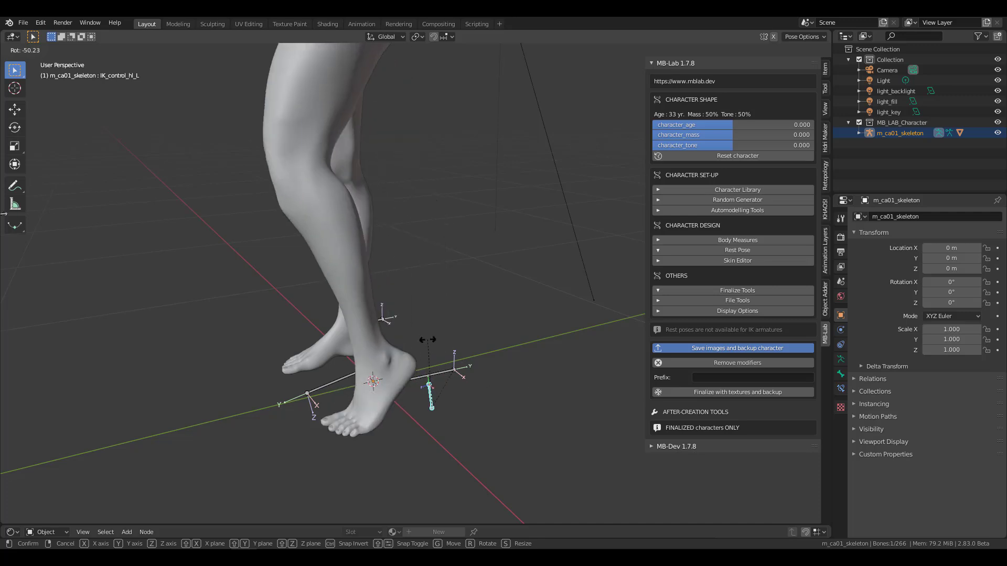
pyautogui.rightClick(479, 387)
# Examine the inverse kinematics controls around the character's left arm and hand.
pyautogui.scroll(-4, 454, 300)
pyautogui.moveTo(454, 300); pyautogui.dragTo(437, 277, button='middle')
pyautogui.keyDown('shift'); pyautogui.moveTo(436, 239); pyautogui.dragTo(383, 357, button='middle'); pyautogui.keyUp('shift')
pyautogui.scroll(4, 386, 354)
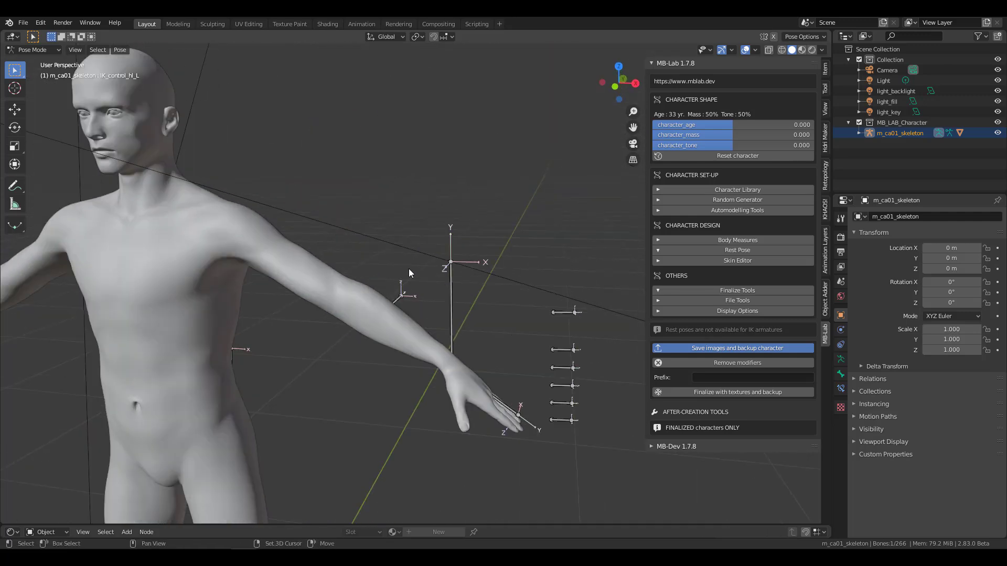
pyautogui.keyDown('shift'); pyautogui.moveTo(408, 268); pyautogui.dragTo(530, 238, button='middle'); pyautogui.keyUp('shift')
pyautogui.scroll(-3, 377, 262)
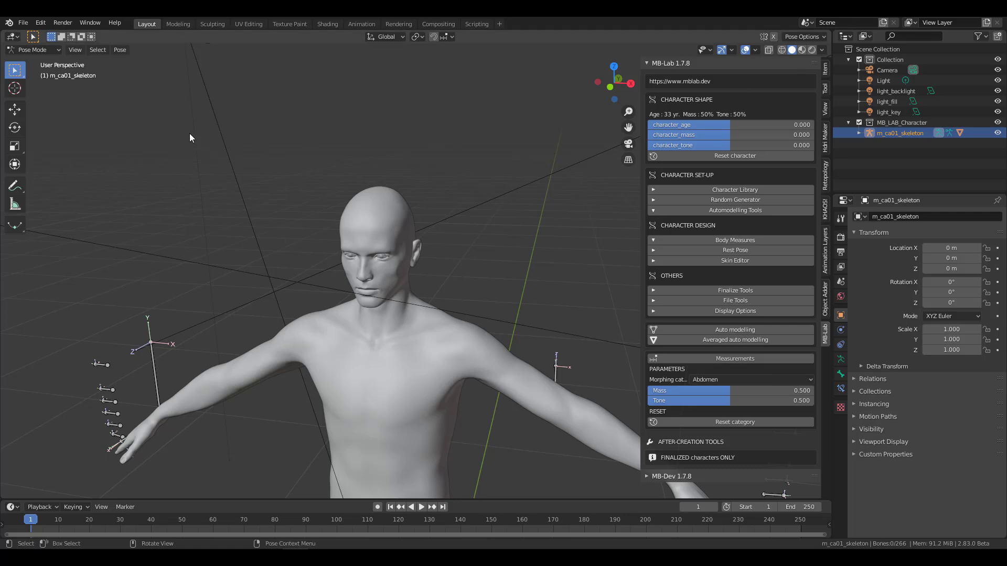
# Return to Object Mode and select the character's body mesh m_ca01.
pyautogui.click(36, 51)
pyautogui.click(39, 64)
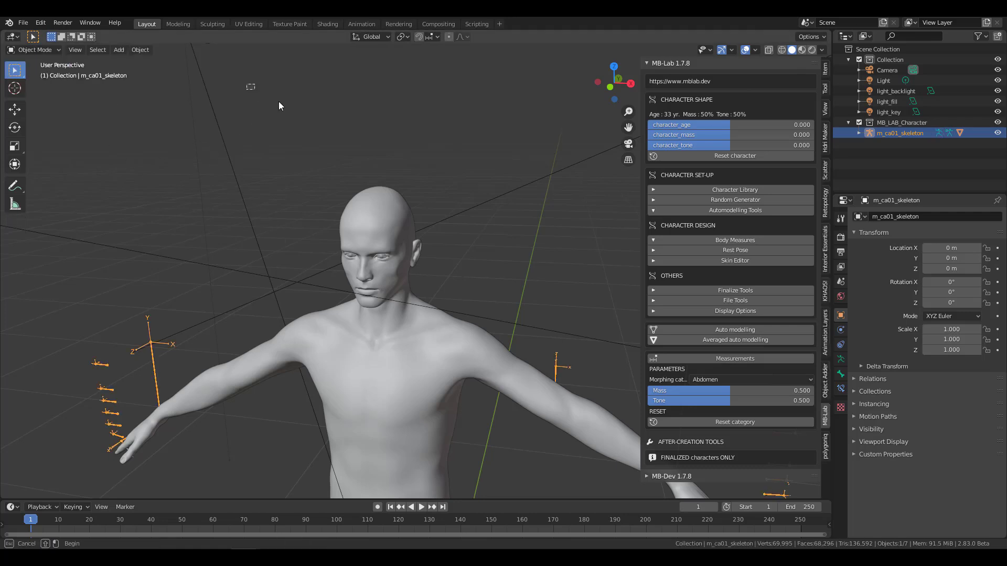
pyautogui.click(414, 208)
pyautogui.click(376, 209)
# Try a character_age of 0.552, inspect the aged body, and reset the character.
pyautogui.scroll(-4, 456, 294)
pyautogui.moveTo(457, 325)
pyautogui.mouseDown(button='middle')
pyautogui.moveTo(383, 312)
pyautogui.moveTo(481, 317)
pyautogui.moveTo(464, 326)
pyautogui.moveTo(435, 297)
pyautogui.moveTo(439, 260)
pyautogui.moveTo(459, 264)
pyautogui.moveTo(446, 316)
pyautogui.mouseUp(button='middle')
pyautogui.scroll(3, 481, 318)
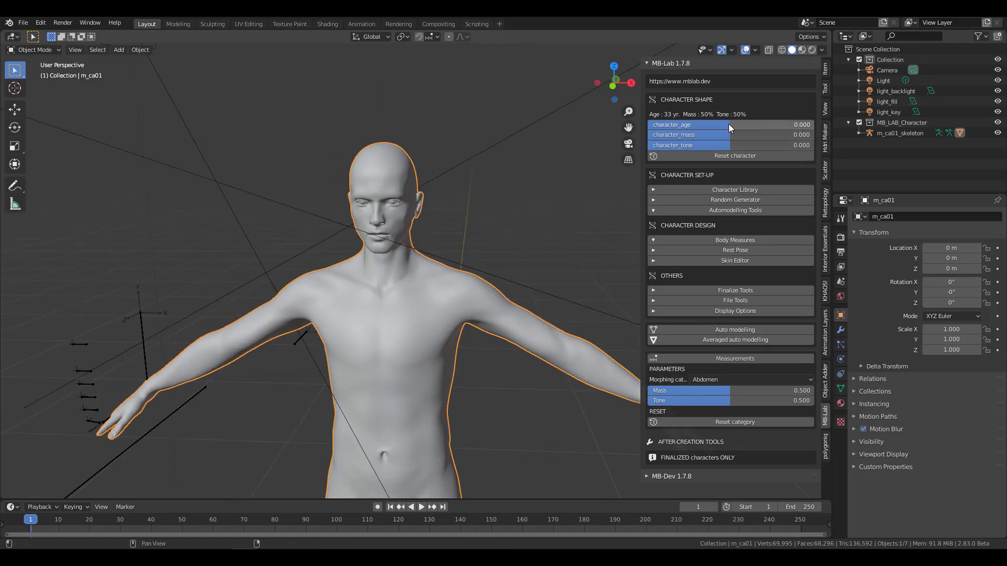
pyautogui.moveTo(728, 124); pyautogui.dragTo(730, 124)
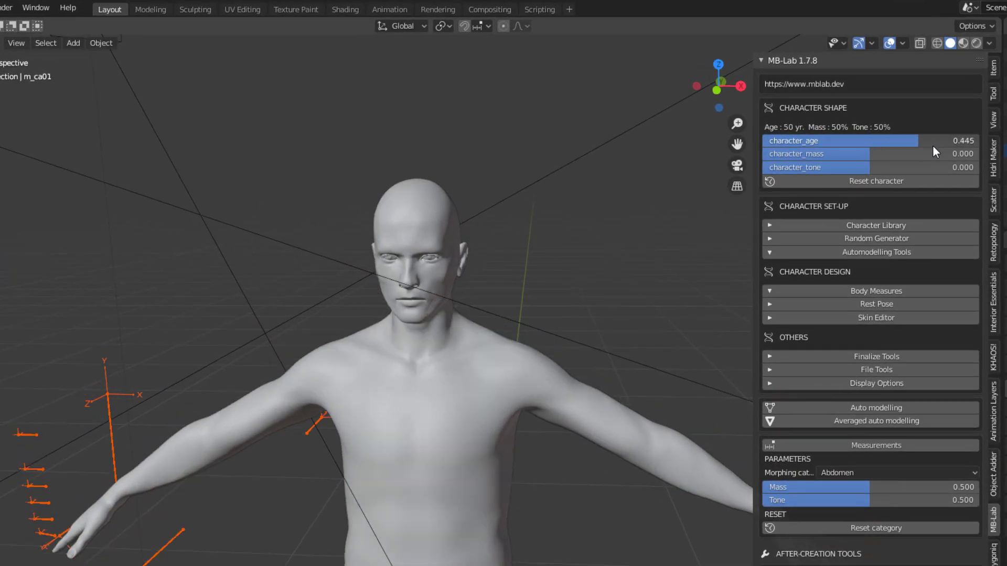
pyautogui.moveTo(344, 260); pyautogui.dragTo(449, 339, button='middle')
pyautogui.scroll(-4, 431, 297)
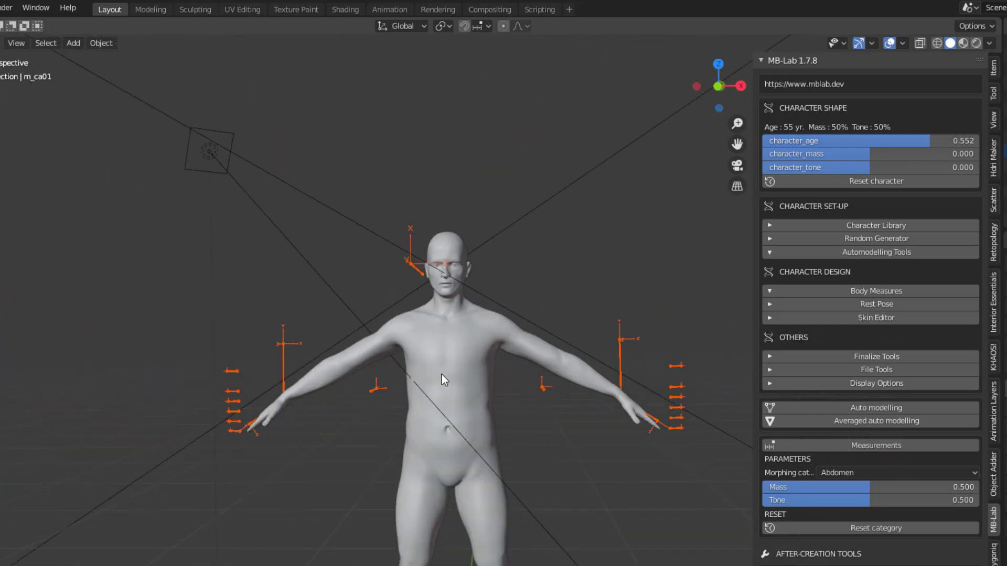
pyautogui.scroll(4, 430, 414)
pyautogui.moveTo(523, 444); pyautogui.dragTo(519, 475, button='middle')
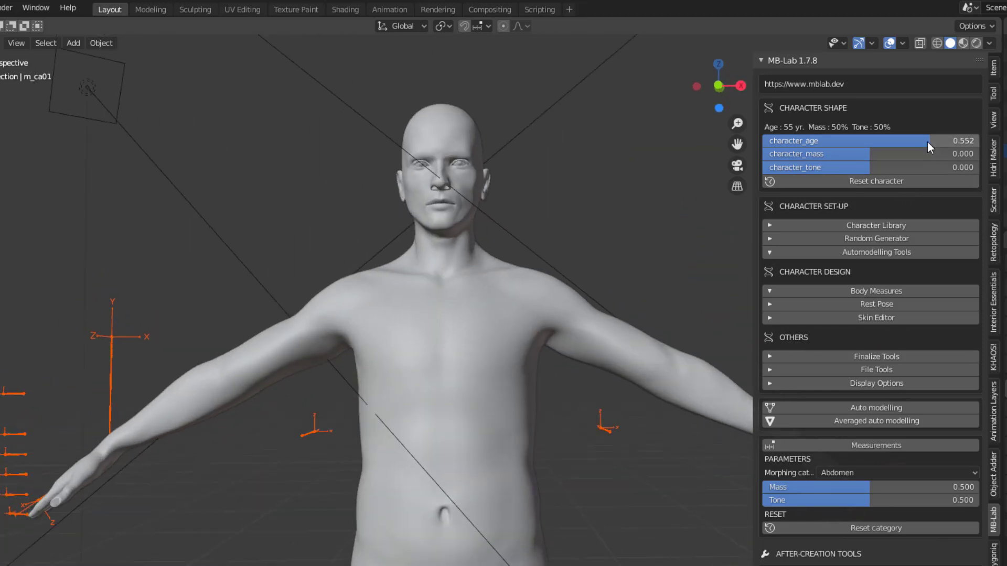
pyautogui.click(907, 181)
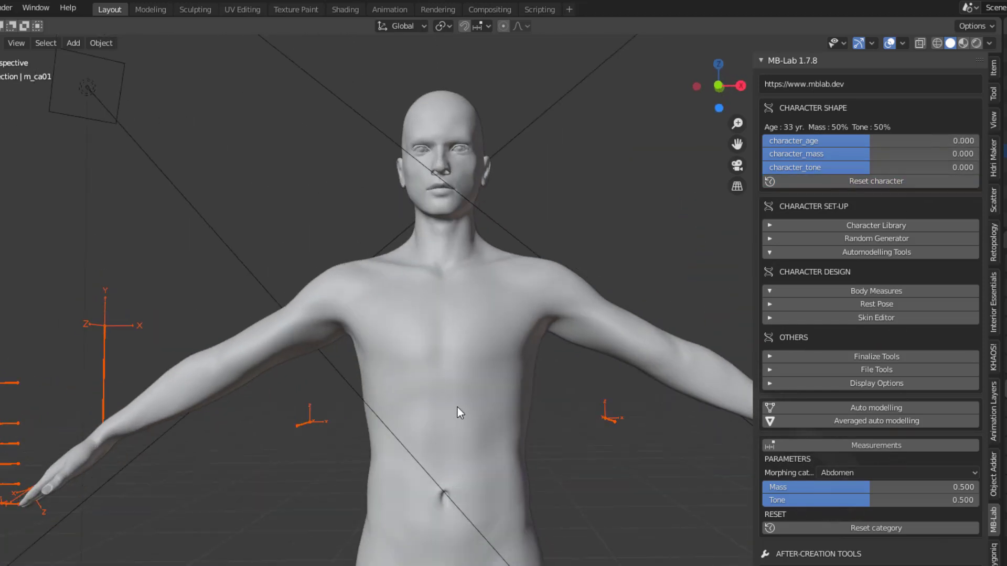
# Set character_mass to 0.088 and character_tone to 0.376, and inspect the more muscular body.
pyautogui.moveTo(457, 407); pyautogui.dragTo(461, 424, button='middle')
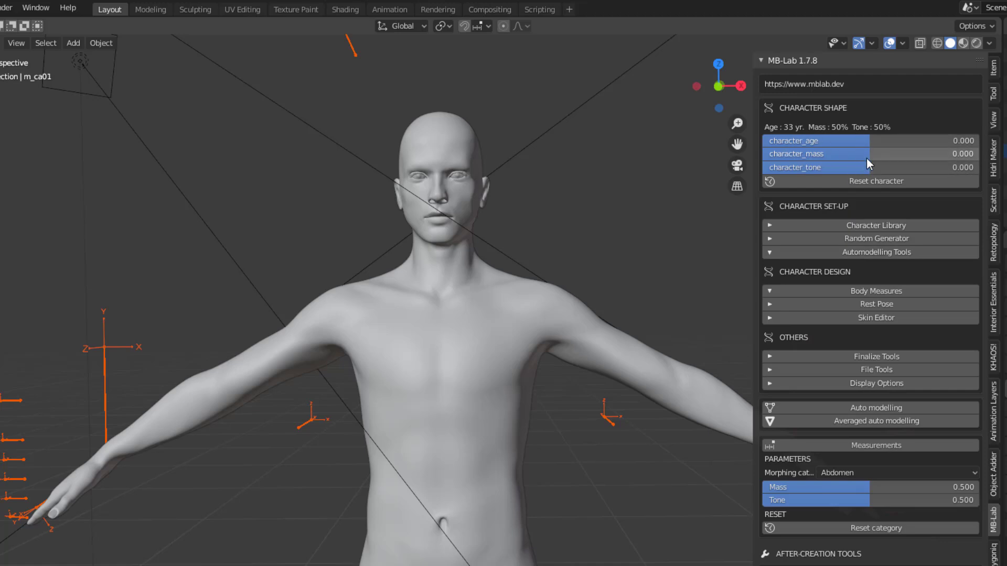
pyautogui.moveTo(866, 155); pyautogui.dragTo(913, 166)
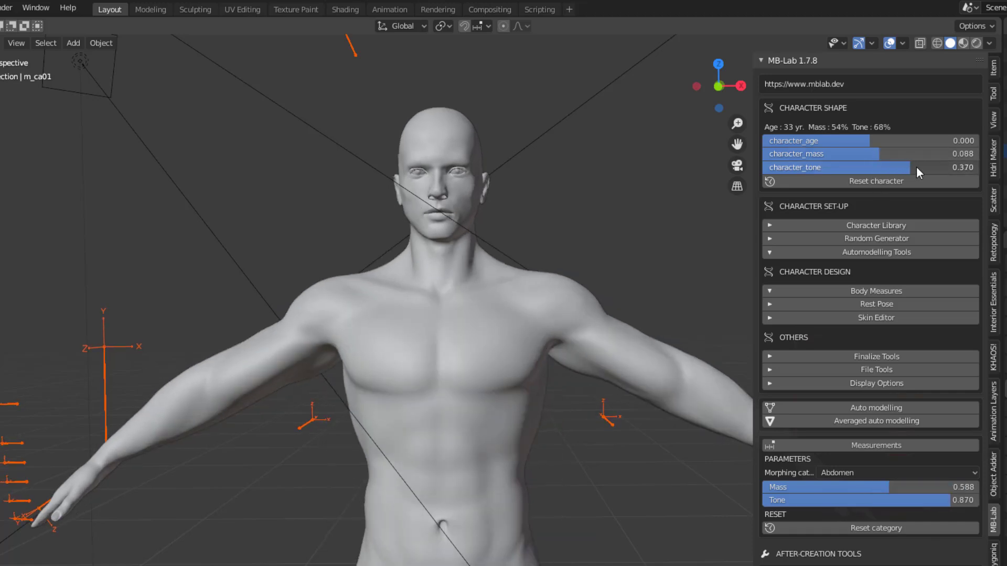
pyautogui.scroll(-6, 413, 422)
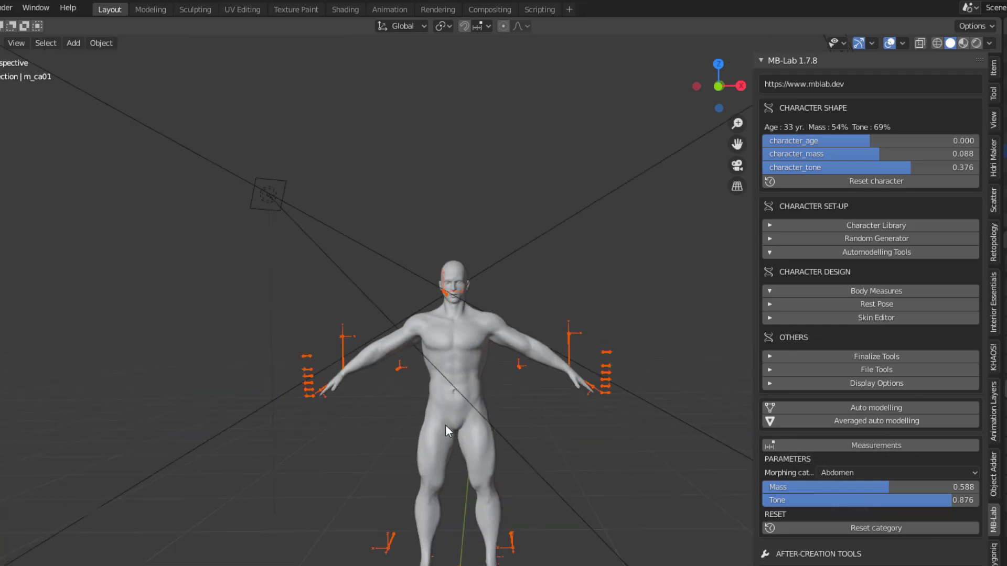
pyautogui.moveTo(490, 351); pyautogui.dragTo(442, 357, button='middle')
pyautogui.scroll(5, 376, 351)
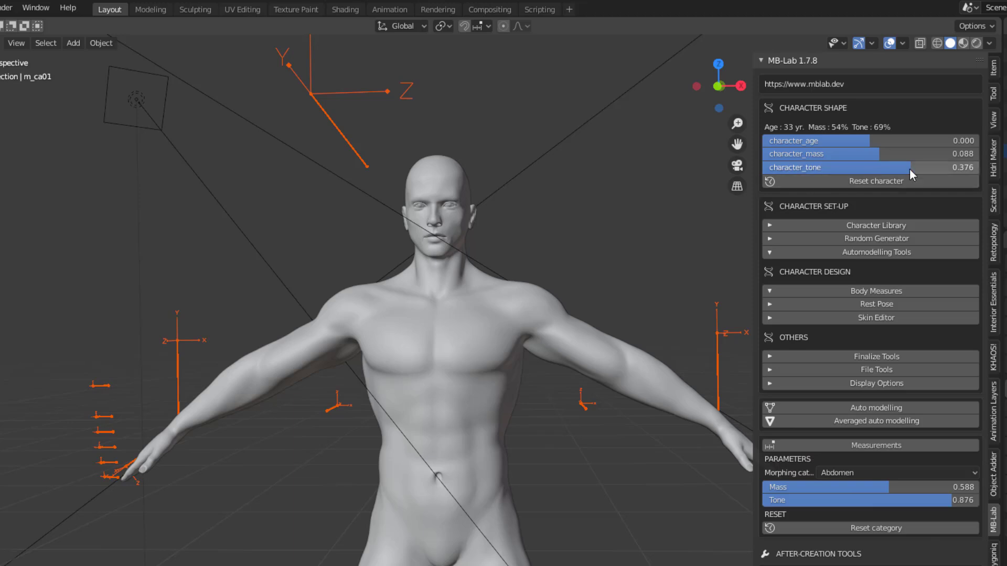
pyautogui.scroll(-2, 402, 281)
pyautogui.scroll(-2, 461, 342)
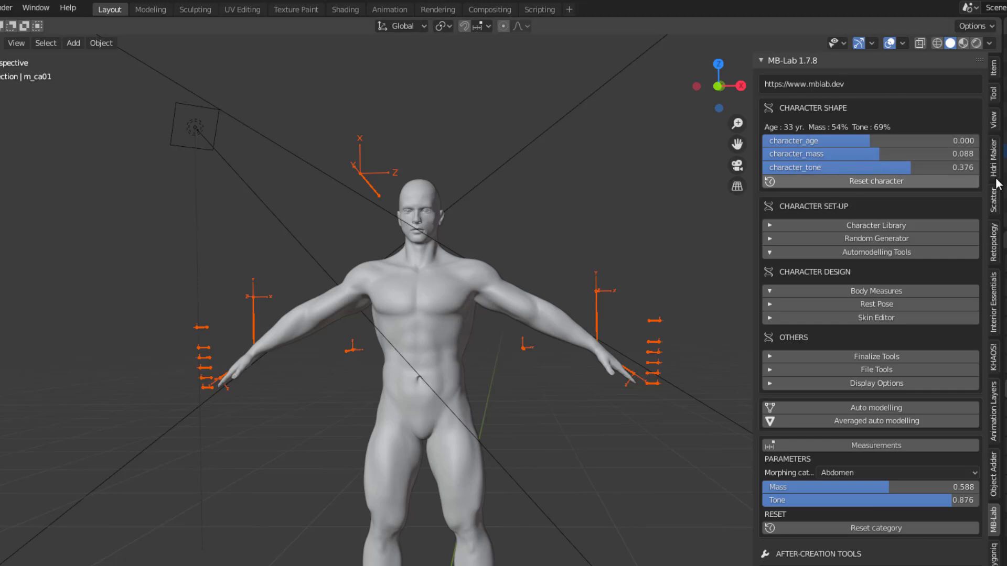
# Open the Character Library options and try the type_average01 body type on the character.
pyautogui.click(794, 226)
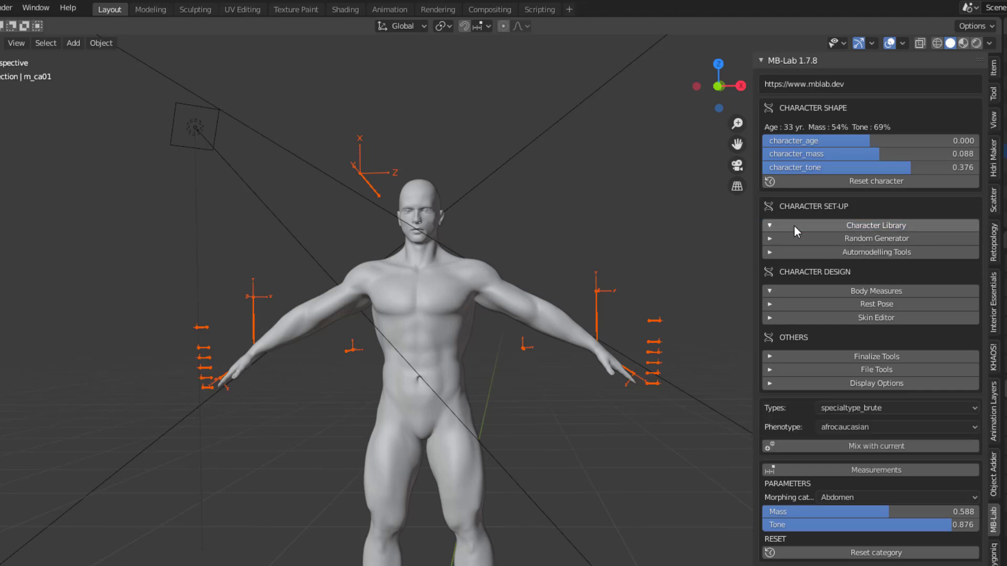
pyautogui.click(864, 425)
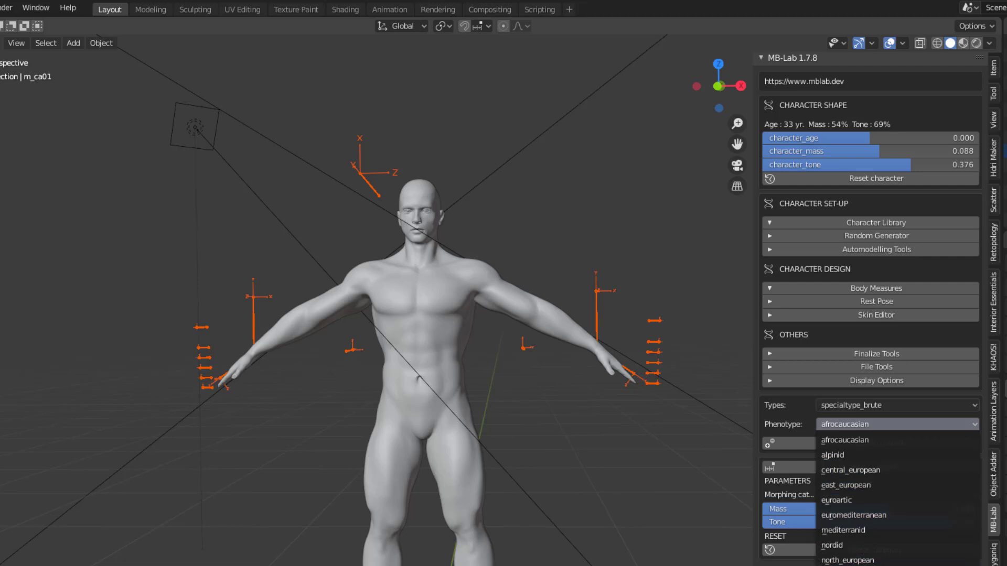
pyautogui.click(847, 406)
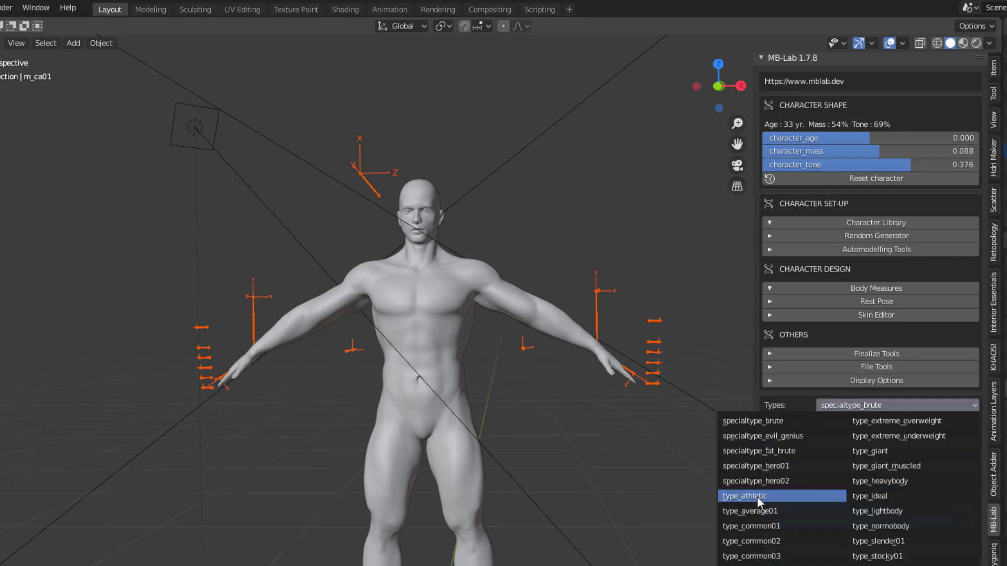
pyautogui.click(757, 511)
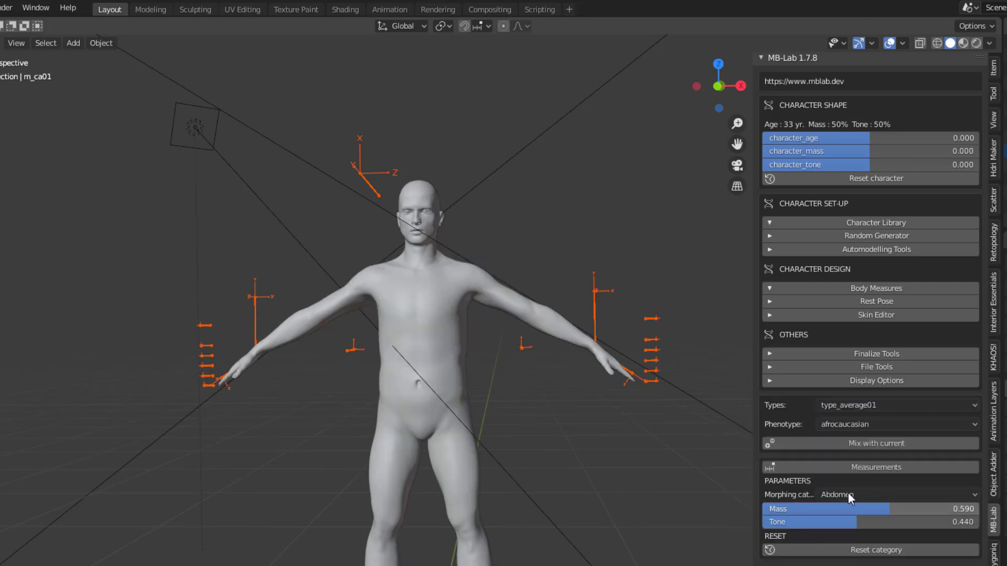
# Try the type_slender01 body type and the type_vigorous01 body type on the character.
pyautogui.click(869, 406)
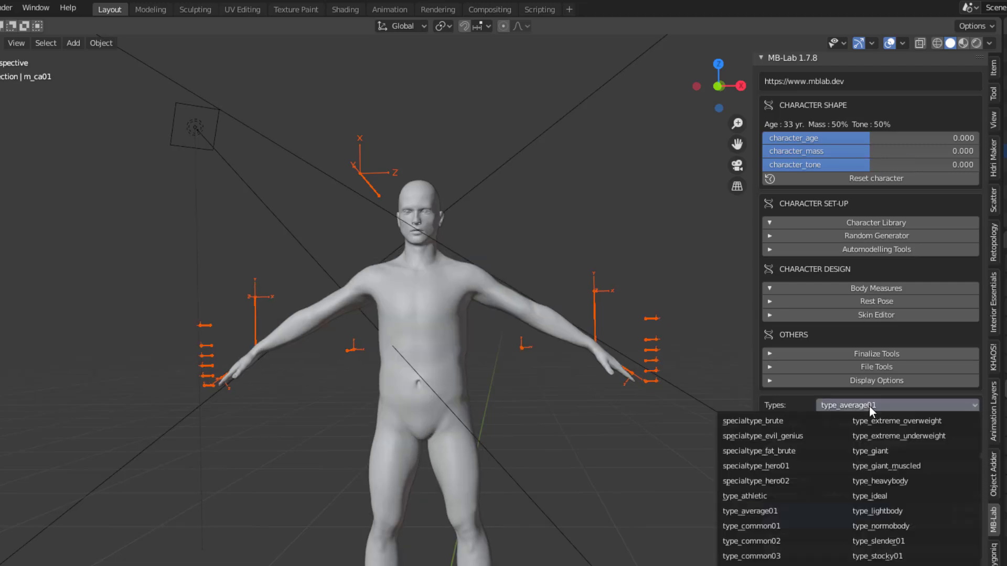
pyautogui.click(898, 542)
pyautogui.click(906, 407)
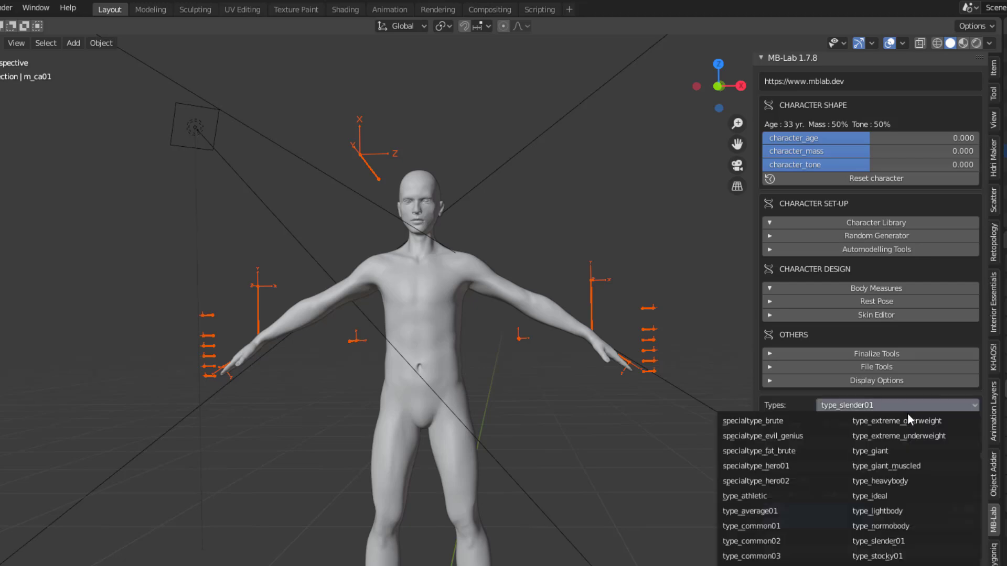
pyautogui.click(902, 500)
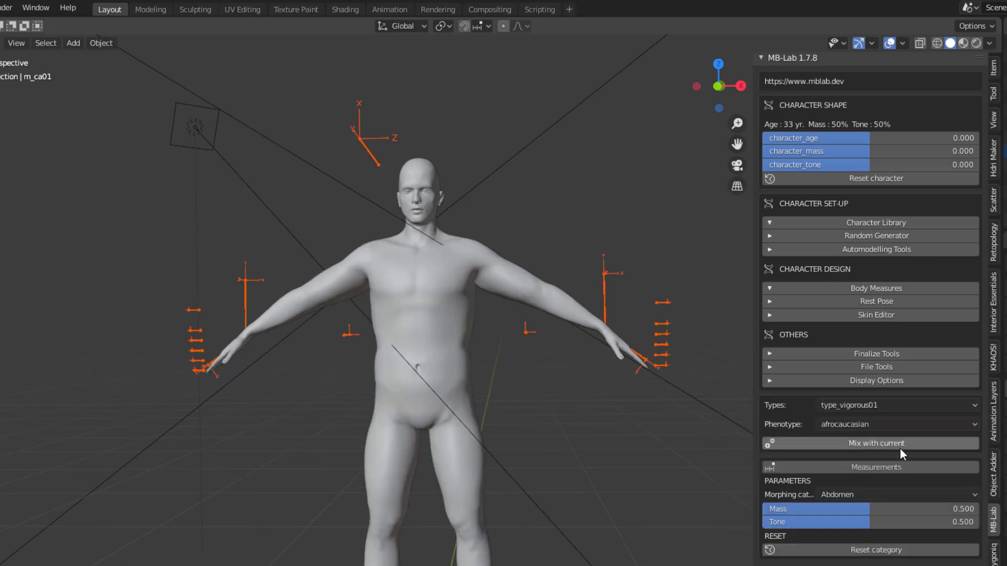
# Try the type_extreme_overweight and specialtype_evil_genius body types on the character.
pyautogui.click(903, 402)
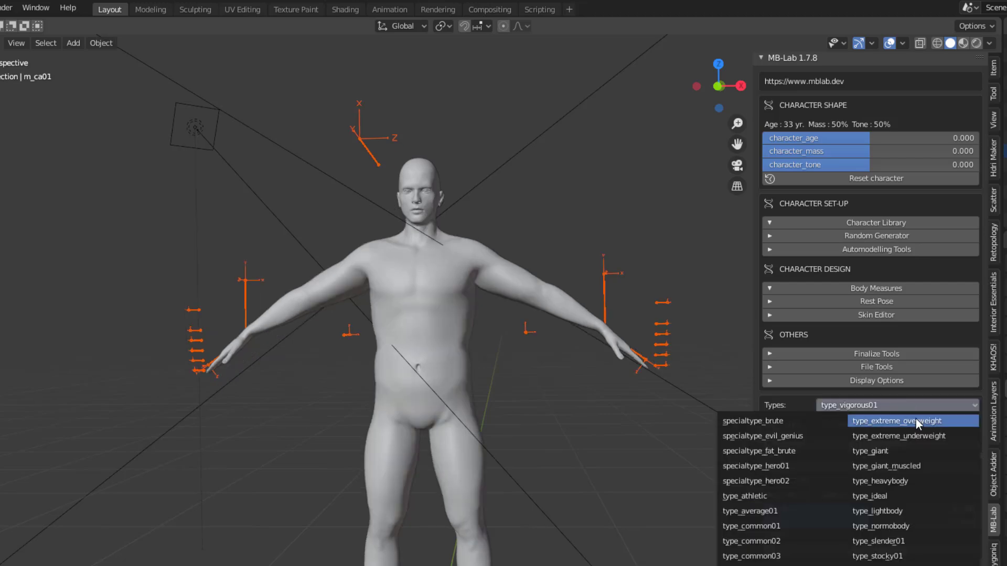
pyautogui.click(915, 420)
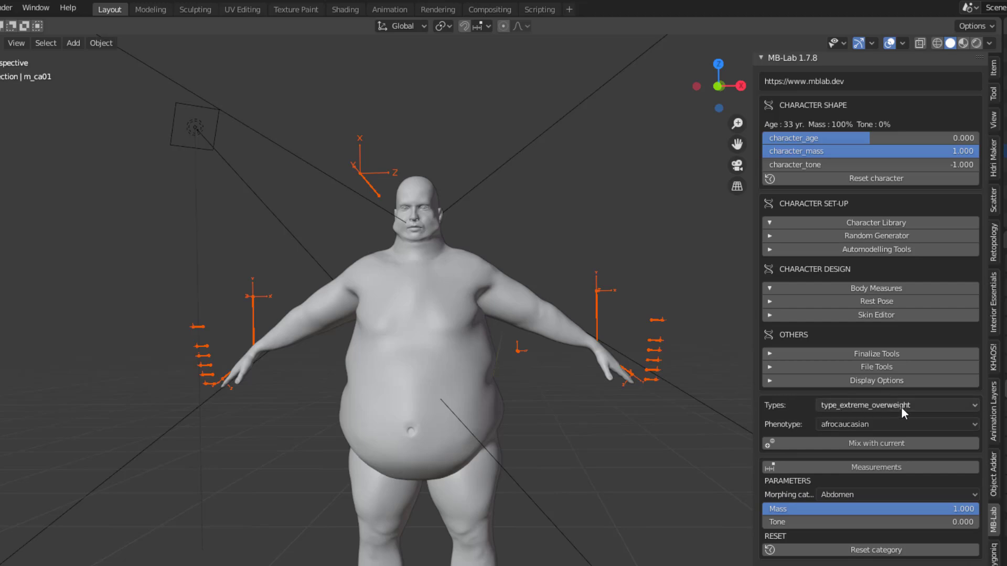
pyautogui.click(901, 407)
pyautogui.click(784, 436)
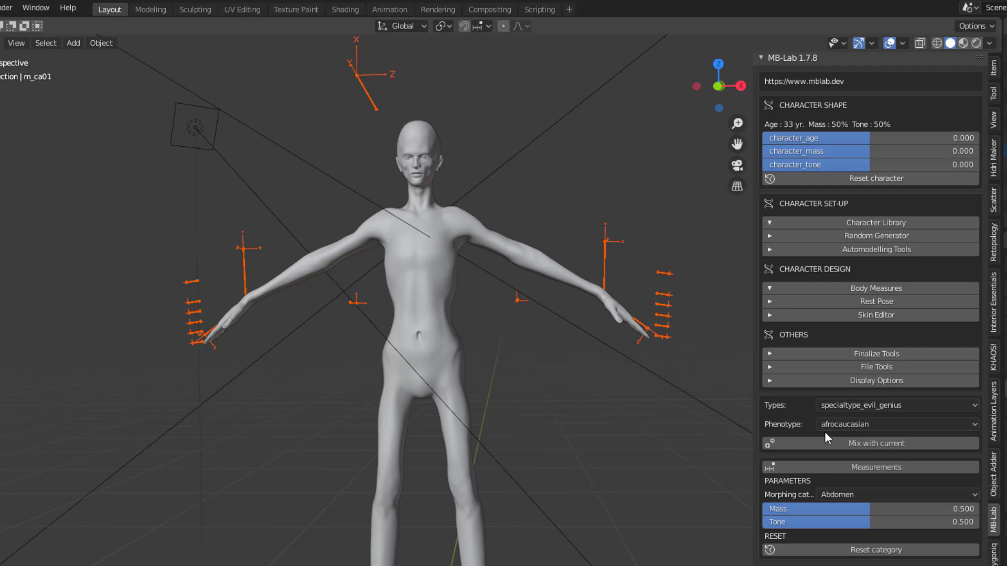
# Reset the character, inspect the default body and collapse the Character Library options.
pyautogui.click(912, 180)
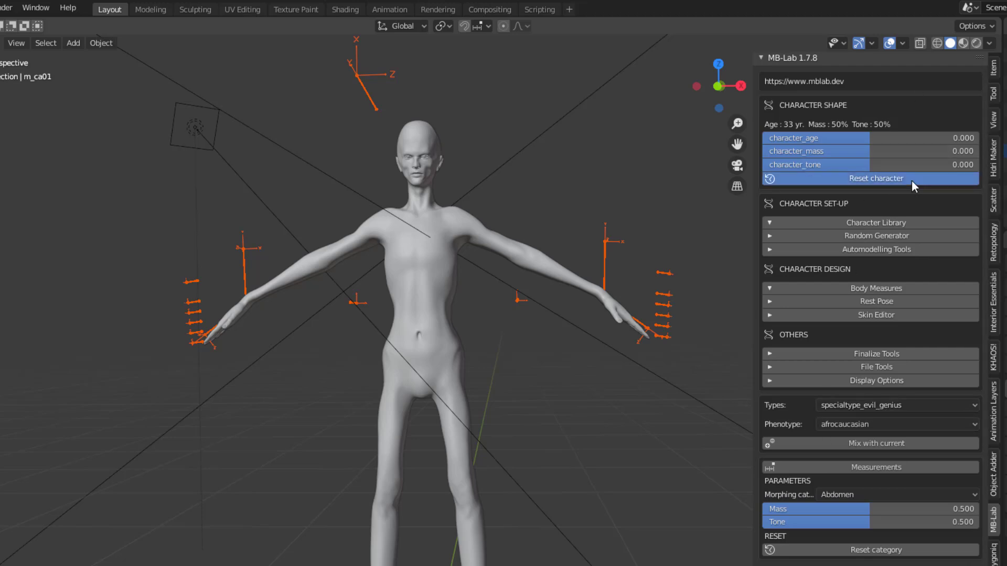
pyautogui.moveTo(552, 309)
pyautogui.mouseDown(button='middle')
pyautogui.moveTo(455, 334)
pyautogui.moveTo(549, 319)
pyautogui.mouseUp(button='middle')
pyautogui.scroll(2, 453, 319)
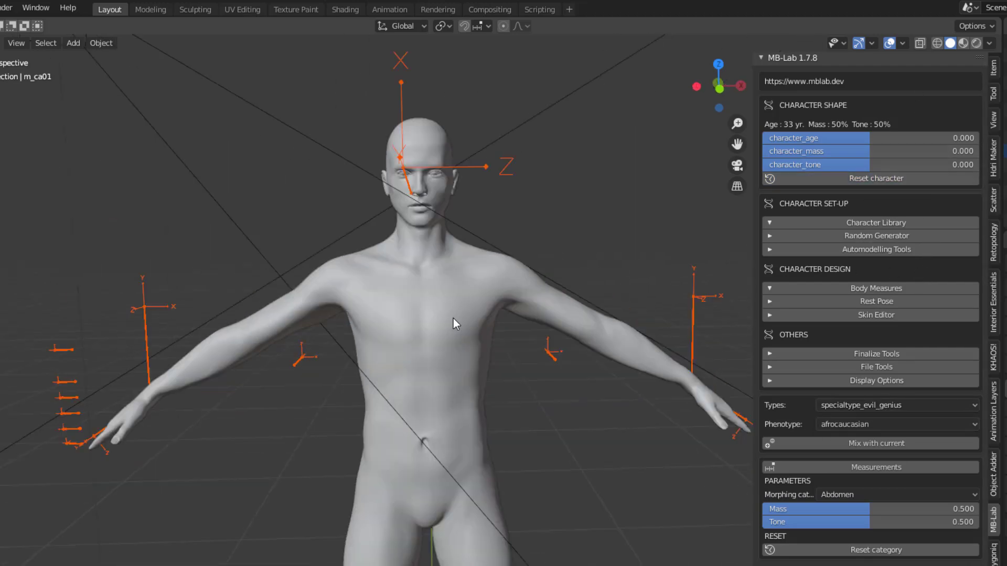
pyautogui.moveTo(454, 319); pyautogui.dragTo(537, 422, button='middle')
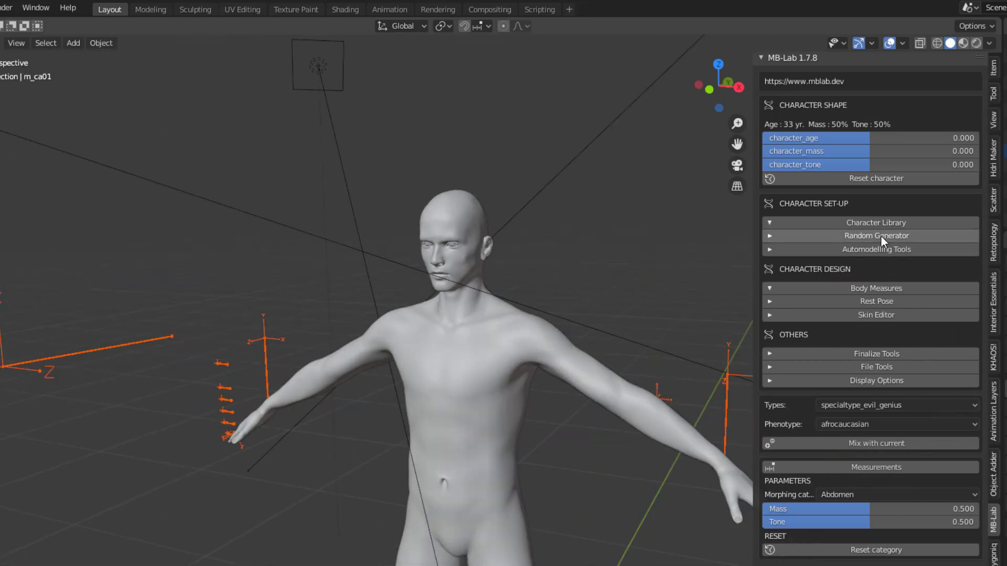
pyautogui.click(883, 223)
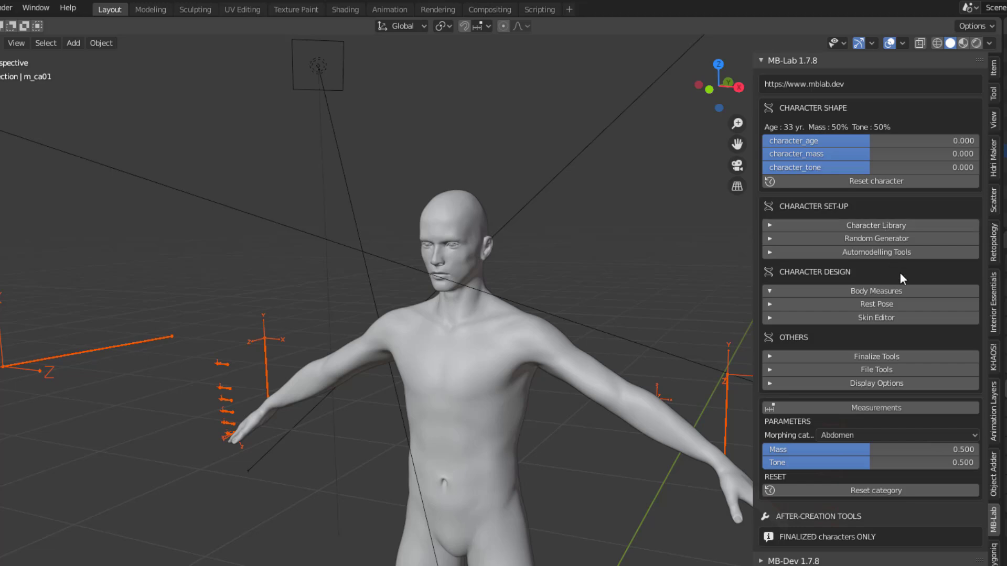
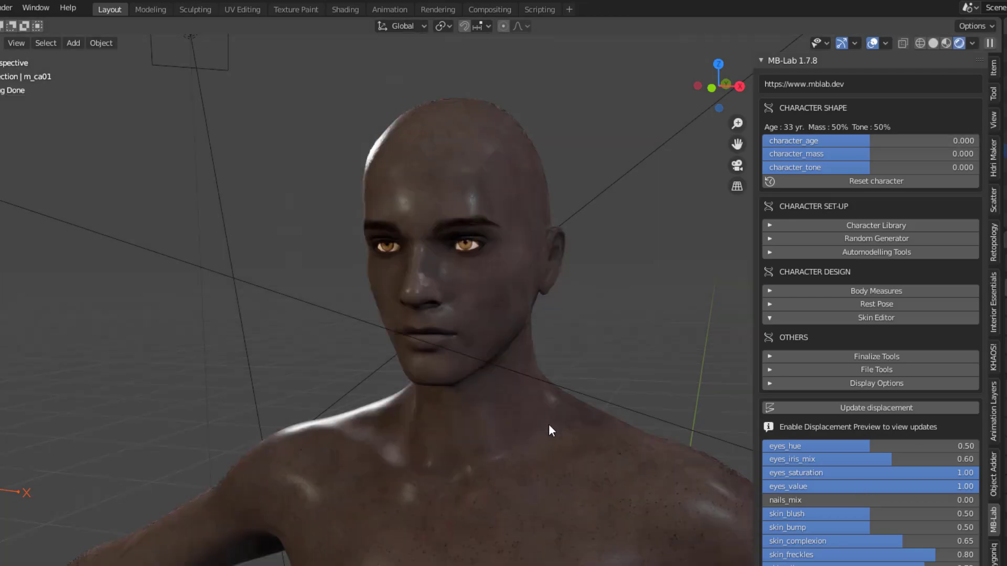
# Set the character's eyes_hue to 1.00 and inspect the recoloured irises up close in the rendered view.
pyautogui.moveTo(548, 424); pyautogui.dragTo(513, 435, button='middle')
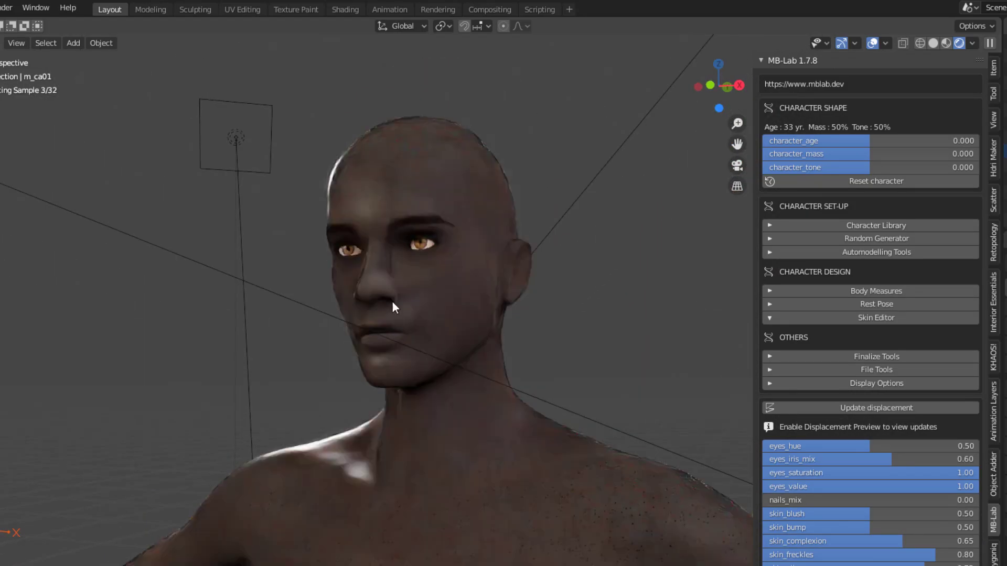
pyautogui.scroll(3, 385, 196)
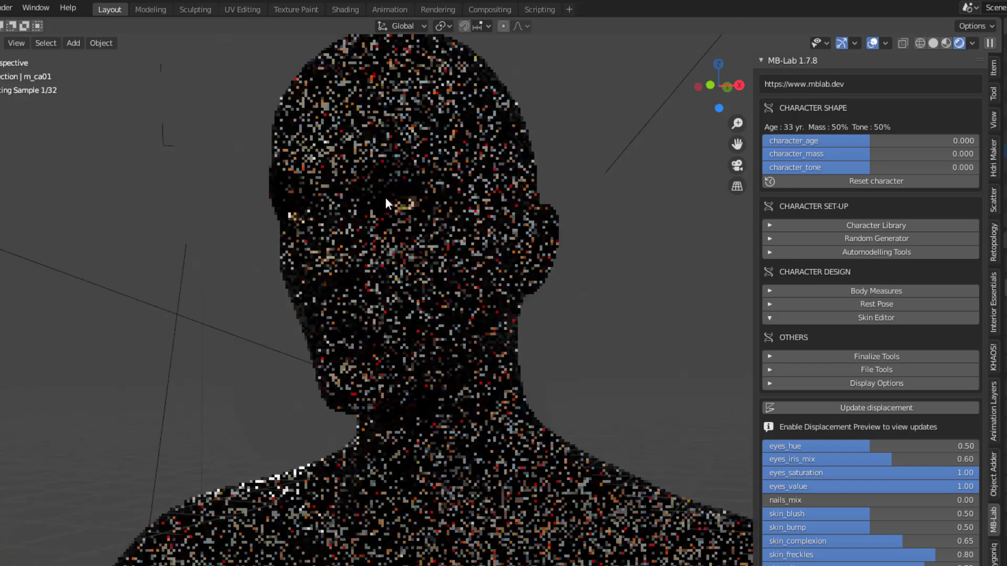
pyautogui.keyDown('shift'); pyautogui.moveTo(448, 216); pyautogui.dragTo(563, 368, button='middle'); pyautogui.keyUp('shift')
pyautogui.scroll(3, 565, 358)
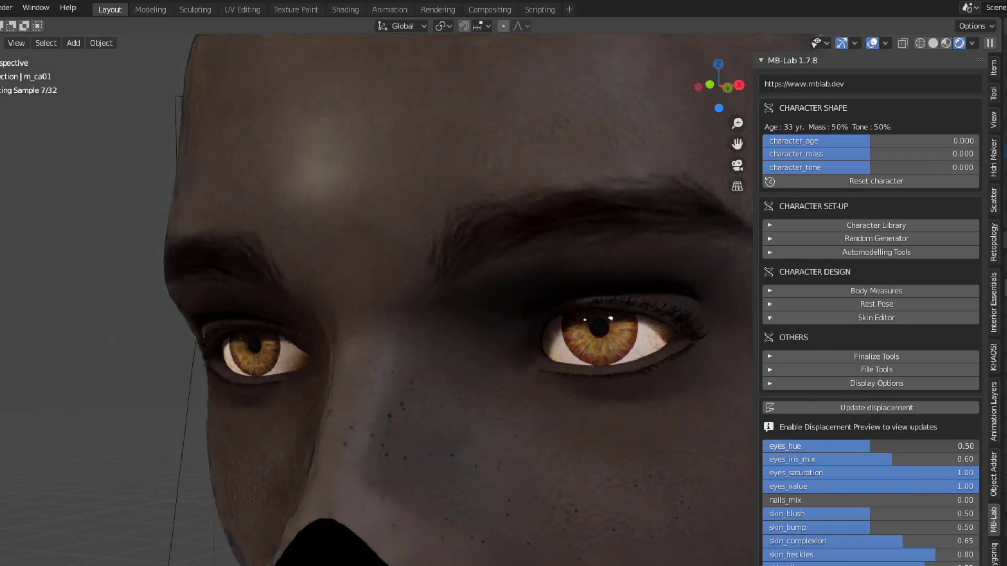
pyautogui.moveTo(870, 445); pyautogui.dragTo(979, 446)
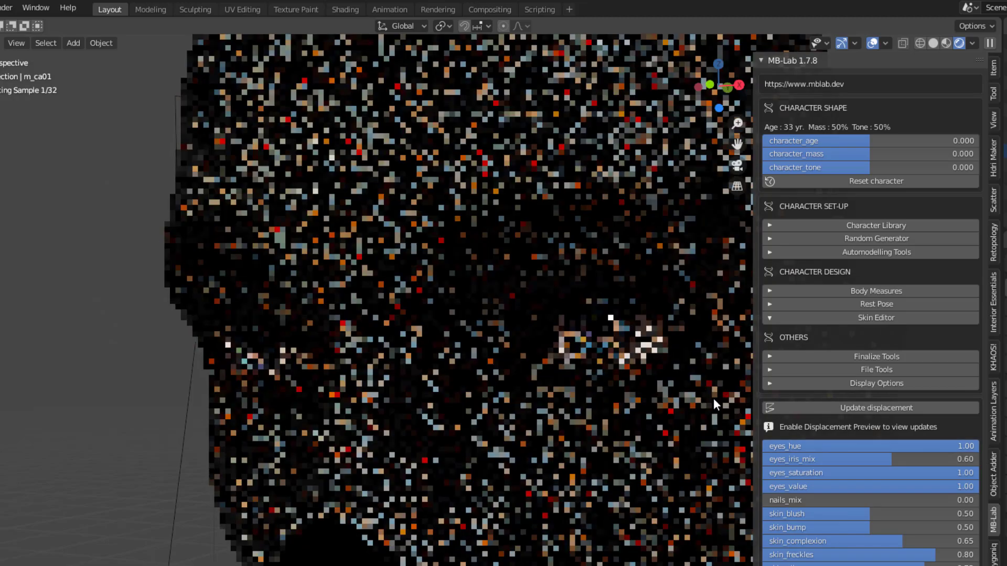
pyautogui.scroll(-3, 628, 337)
pyautogui.scroll(-4, 287, 497)
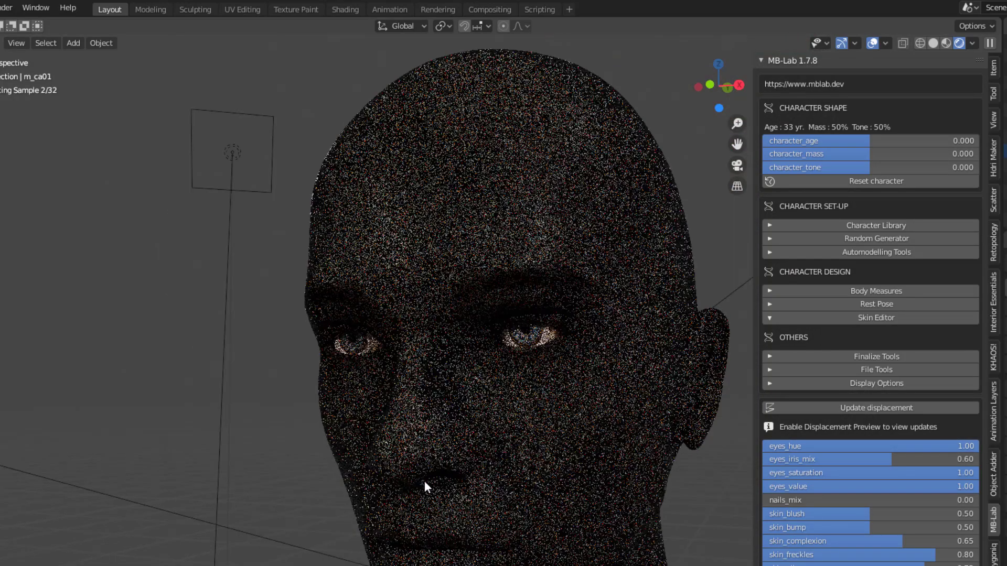
pyautogui.scroll(8, 421, 473)
pyautogui.scroll(-3, 367, 478)
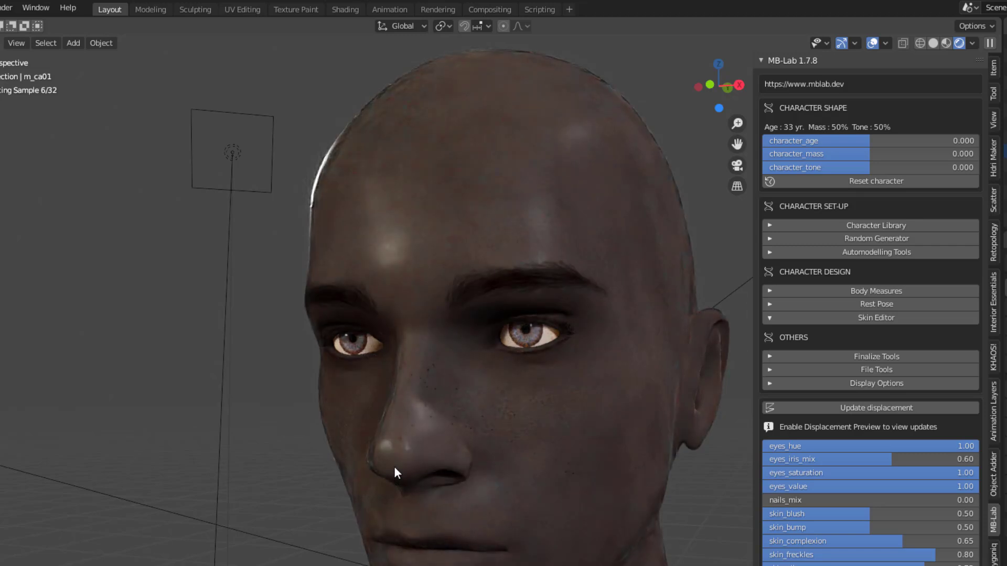
# Set the viewport's Clip Start to 0.01 m and check the close-up of the nose and eyes.
pyautogui.click(995, 121)
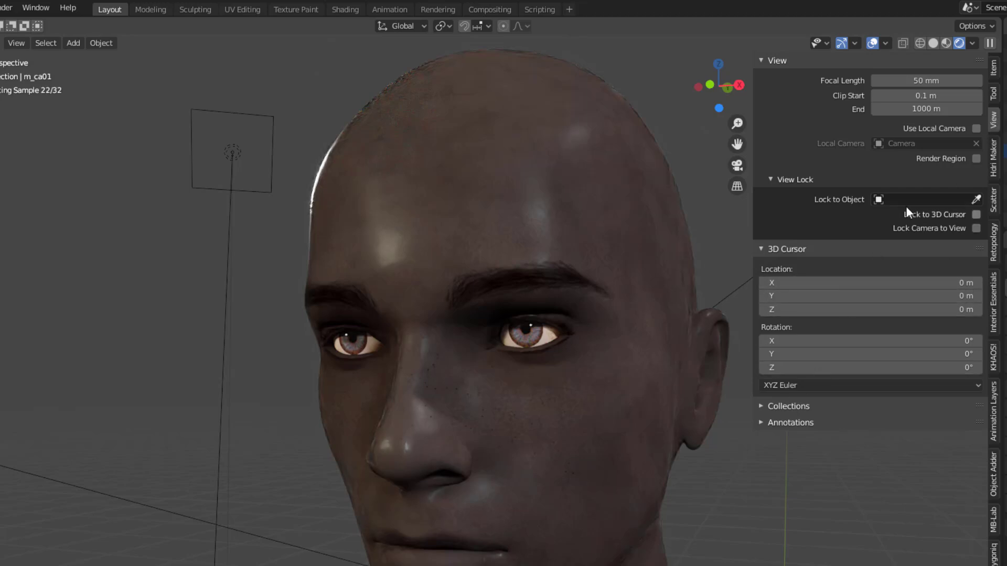
pyautogui.click(945, 96)
pyautogui.hotkey('ctrl', 'a')
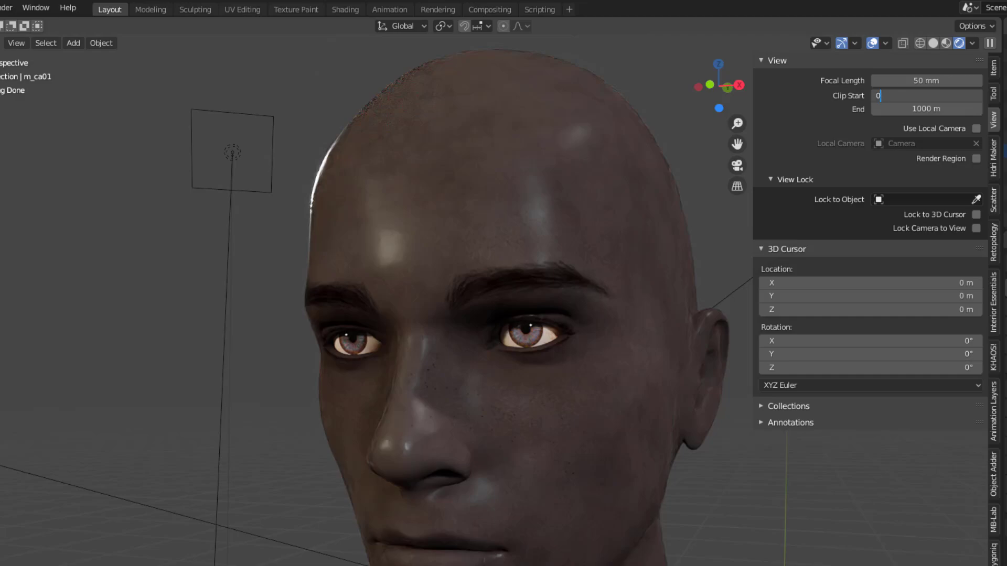
pyautogui.write('0.01')
pyautogui.press('Return')
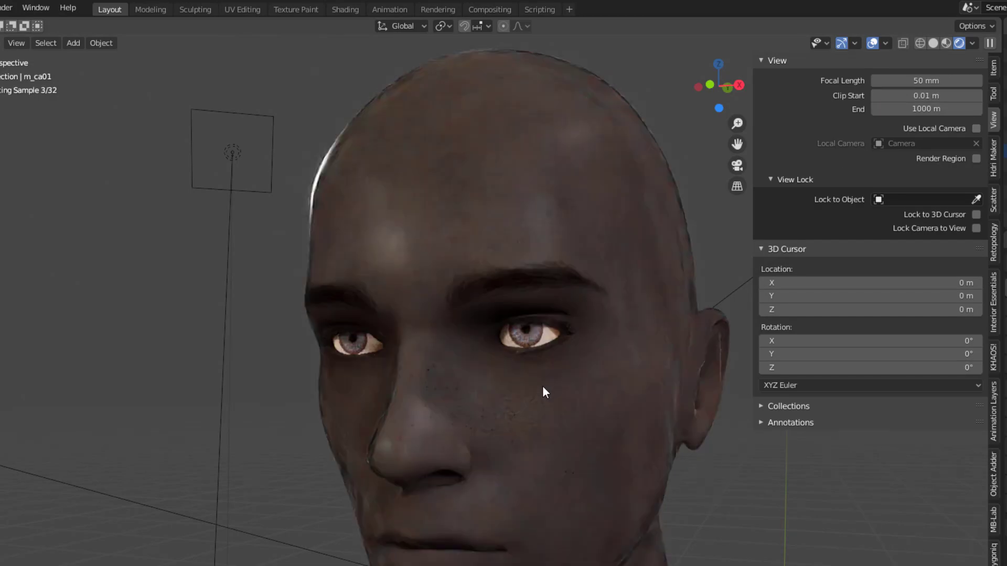
pyautogui.scroll(6, 542, 385)
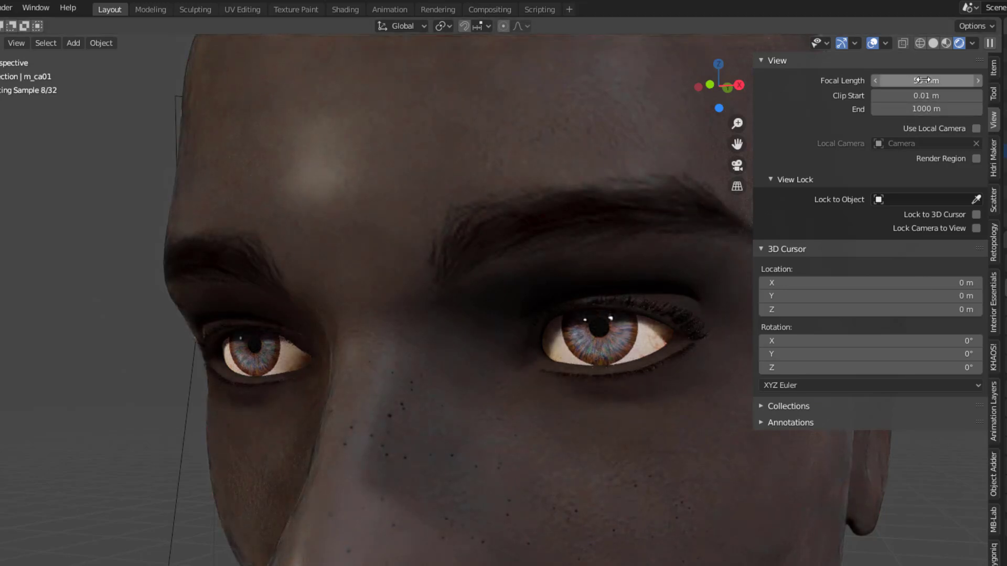
# Set the viewport's clipping End distance to 10000 m.
pyautogui.click(892, 109)
pyautogui.click(886, 110)
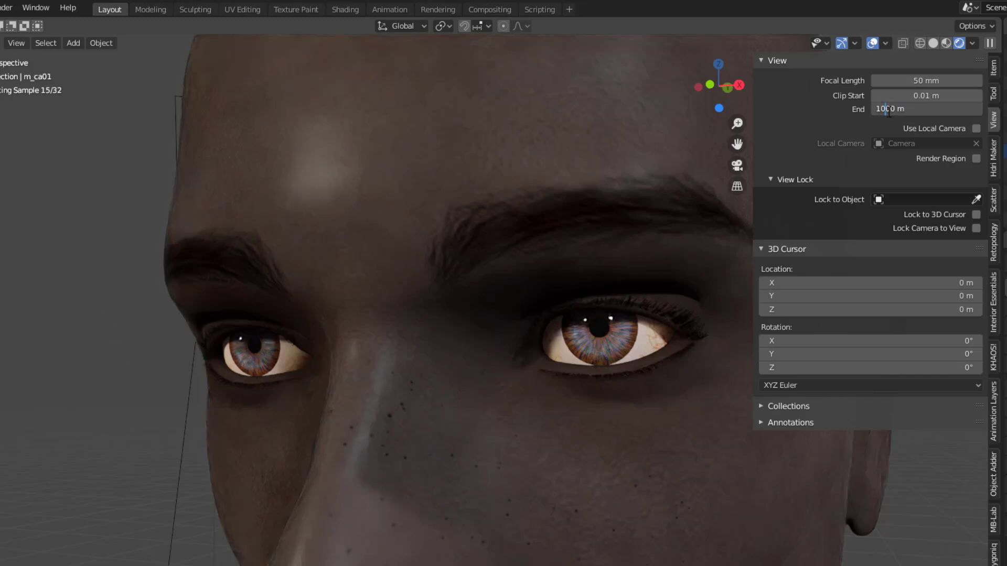
pyautogui.write('0')
pyautogui.press('Return')
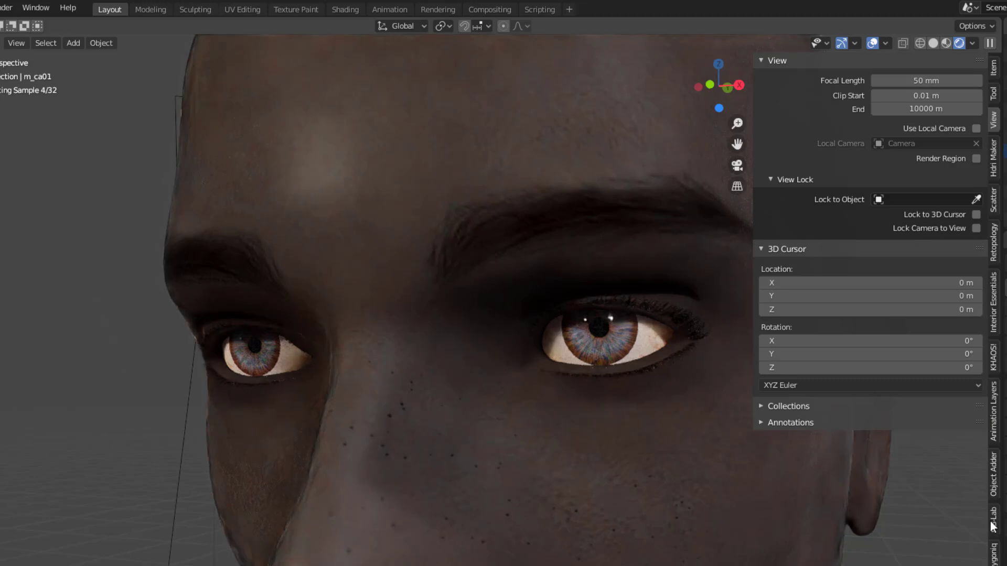
# Return to the MB-Lab skin settings, set eyes_iris_mix to 0.15 and inspect the rendered head and shoulders.
pyautogui.click(992, 521)
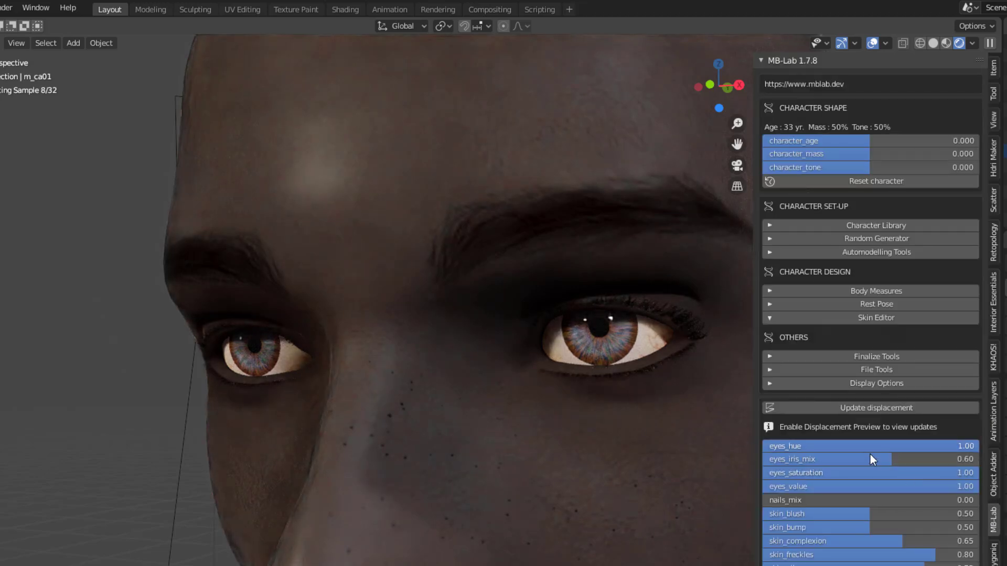
pyautogui.moveTo(892, 460); pyautogui.dragTo(795, 459)
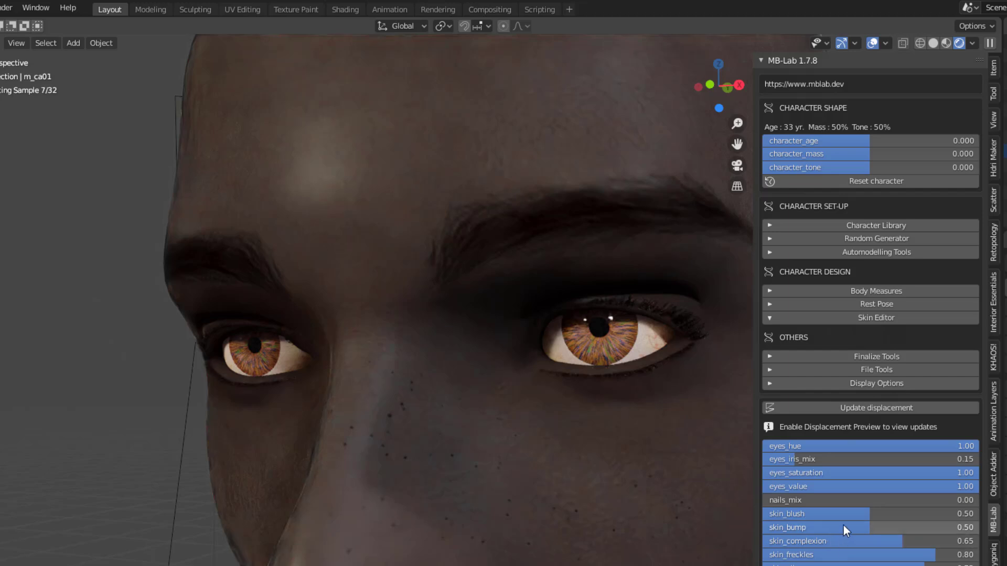
pyautogui.scroll(-3, 871, 556)
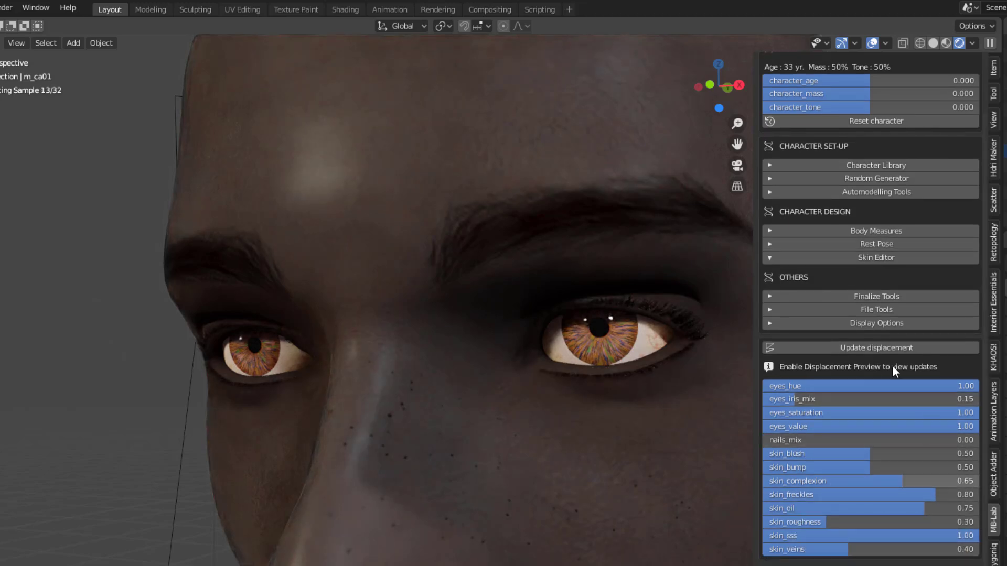
pyautogui.scroll(-6, 470, 416)
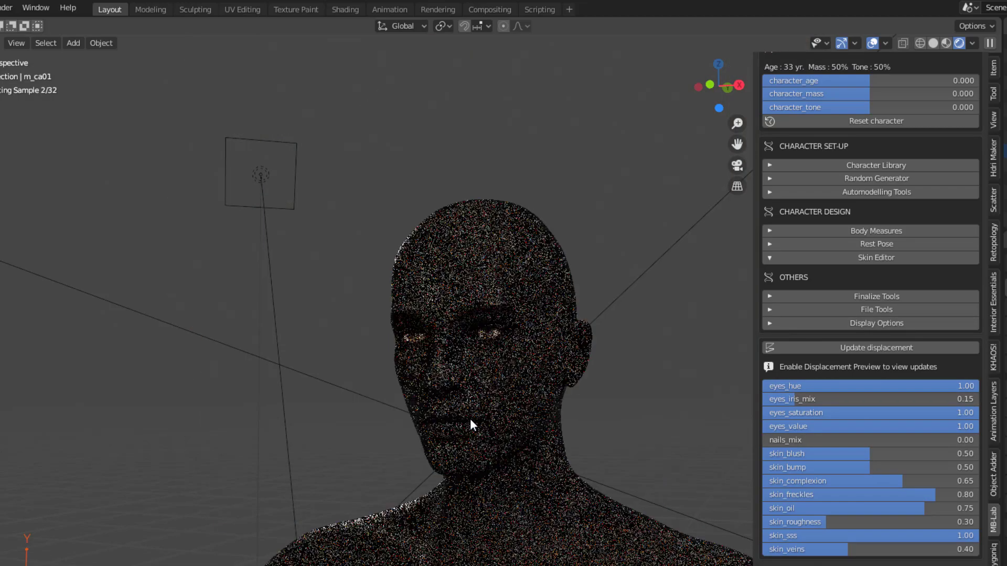
pyautogui.keyDown('shift'); pyautogui.moveTo(562, 415); pyautogui.dragTo(569, 367, button='middle'); pyautogui.keyUp('shift')
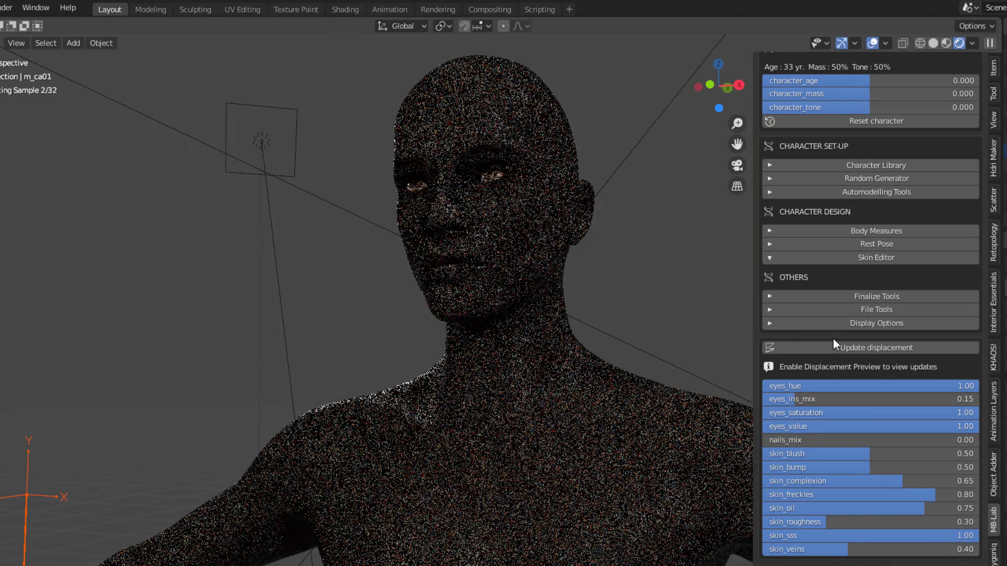
# Update the skin displacement and expand the Finalize Tools options for the character.
pyautogui.click(852, 350)
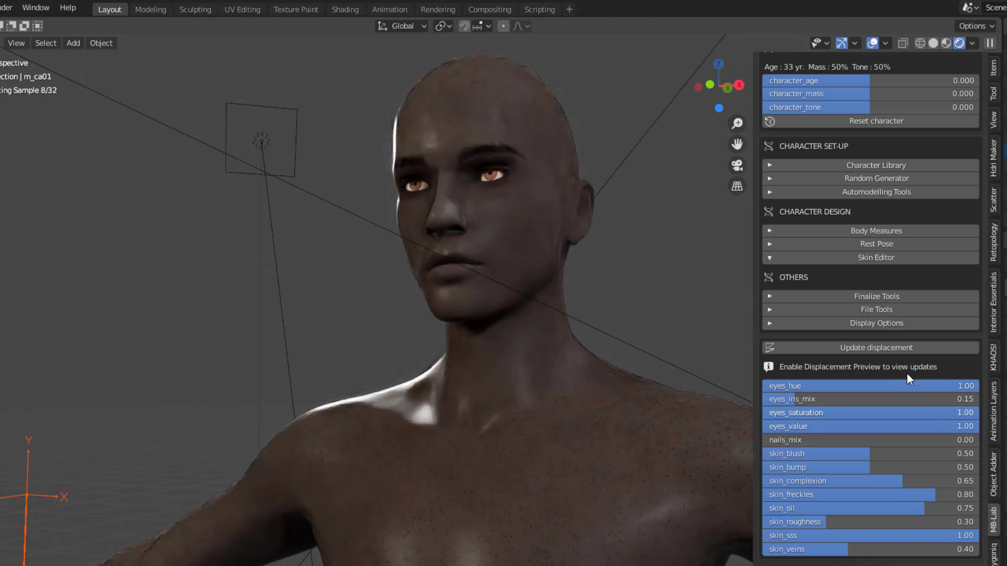
pyautogui.click(892, 297)
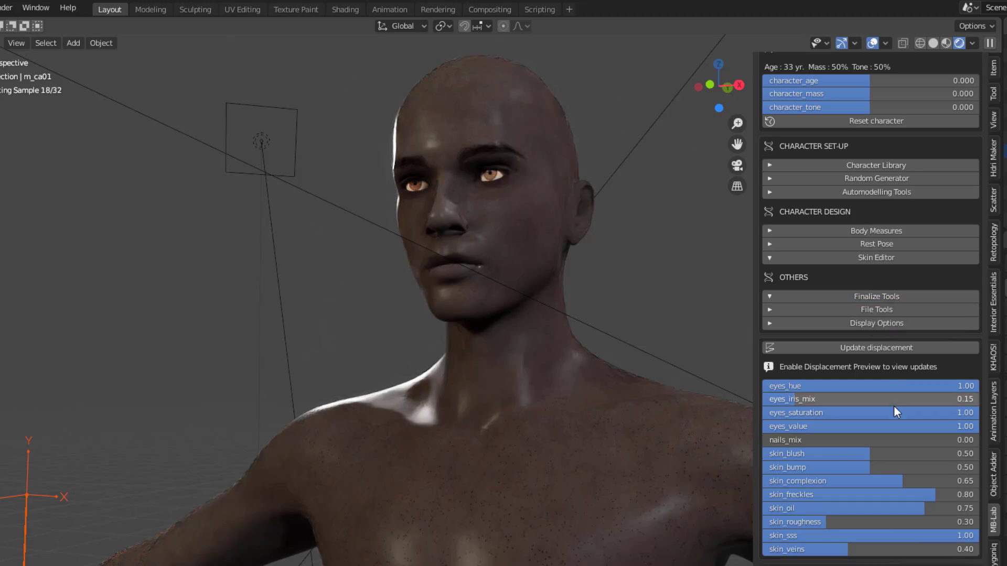
pyautogui.scroll(-4, 895, 429)
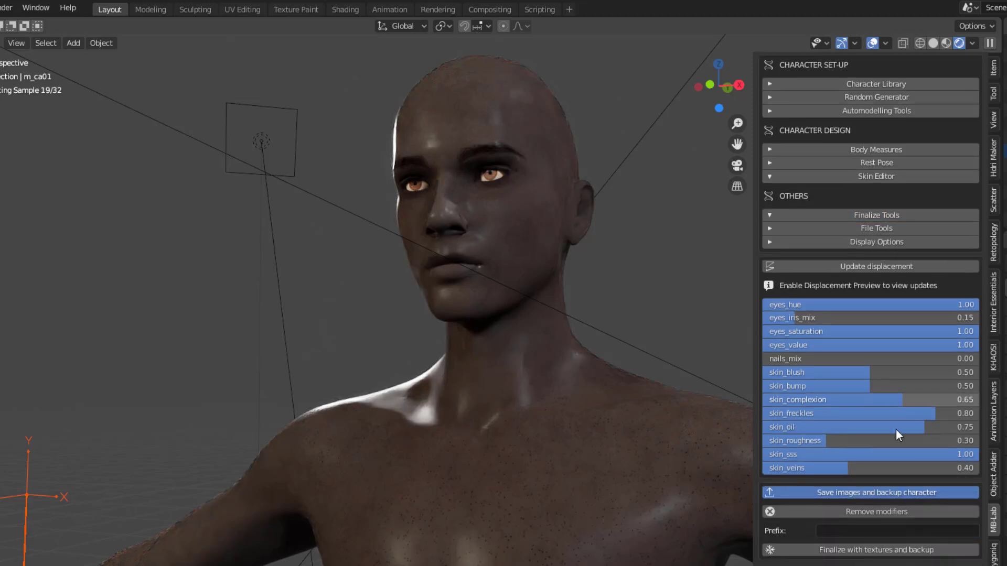
# Finalize the character with textures and backup, using the prefix male and the file name untitled.png.
pyautogui.click(858, 531)
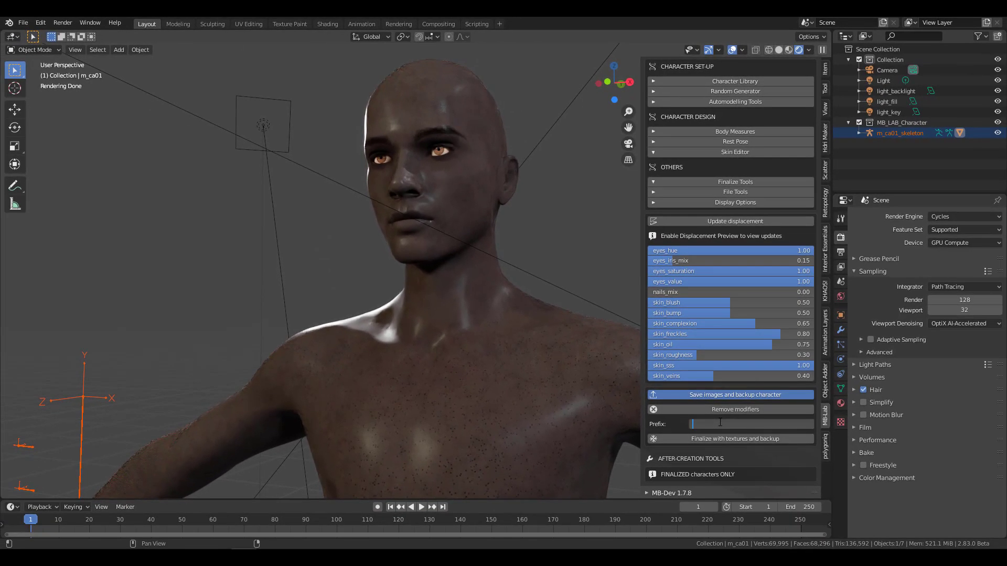
pyautogui.write('male')
pyautogui.press('Return')
pyautogui.click(721, 441)
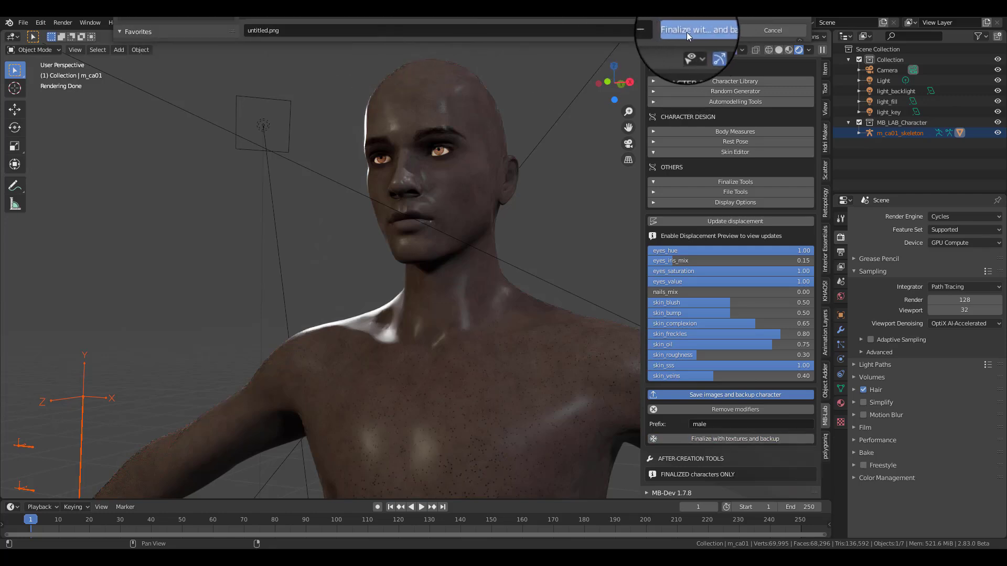
pyautogui.click(703, 31)
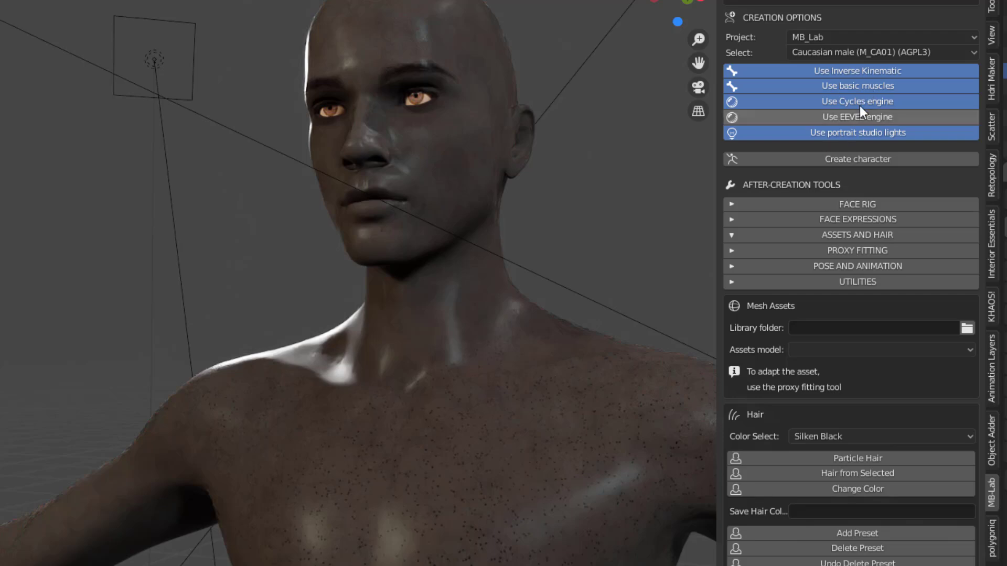
# Select the finalized male body and switch the viewport to solid shading.
pyautogui.click(429, 198)
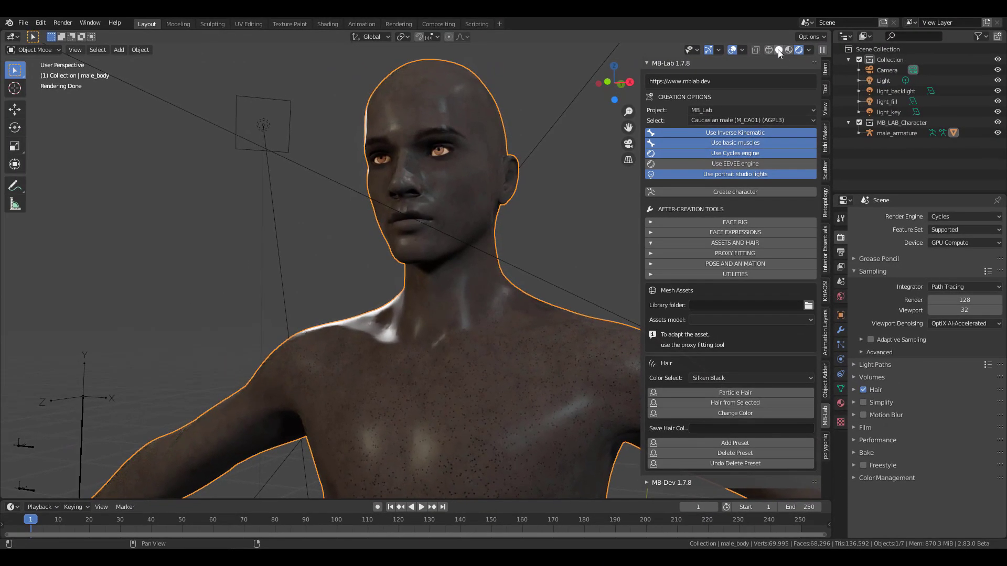
pyautogui.click(779, 49)
pyautogui.scroll(-3, 508, 269)
pyautogui.scroll(2, 479, 257)
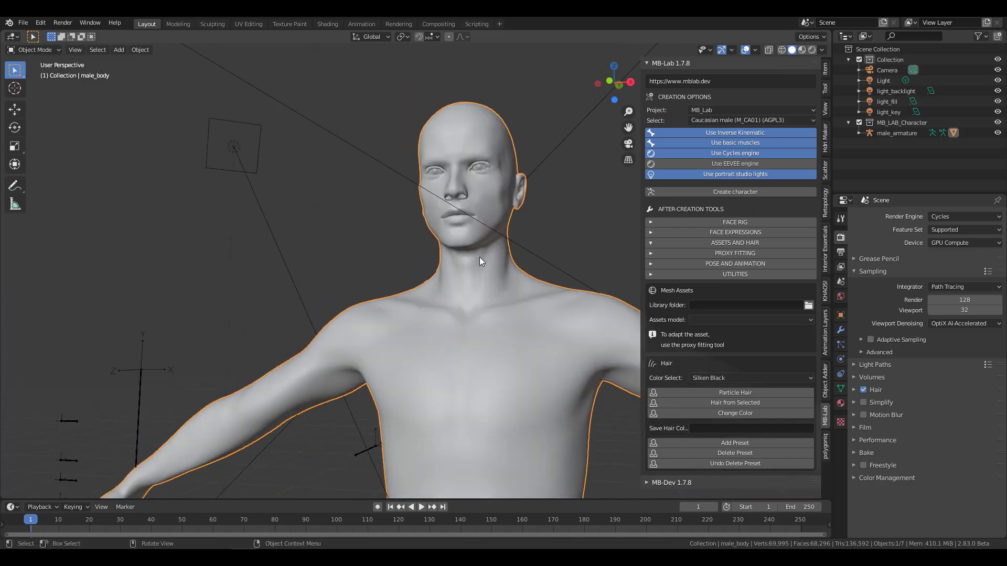
# Create the MB-Lab face rig for the male body without importing the FACS rig.
pyautogui.click(735, 222)
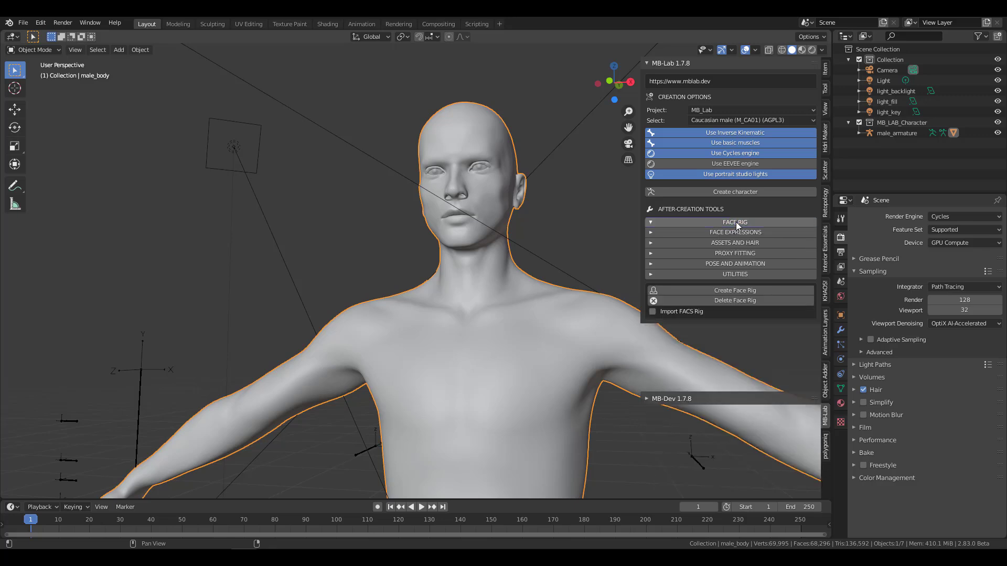
pyautogui.keyDown('shift'); pyautogui.moveTo(590, 222); pyautogui.dragTo(502, 294, button='middle'); pyautogui.keyUp('shift')
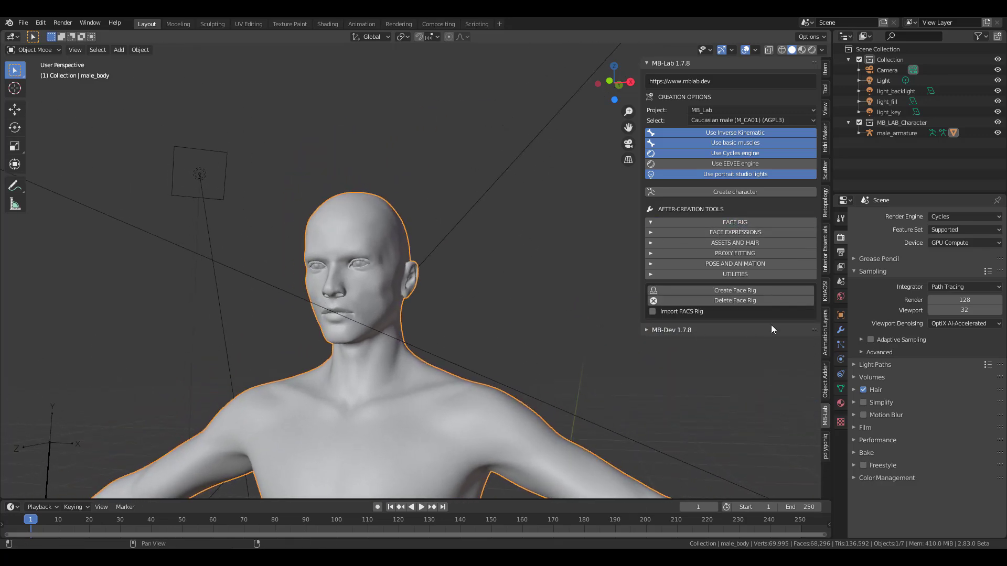
pyautogui.click(740, 290)
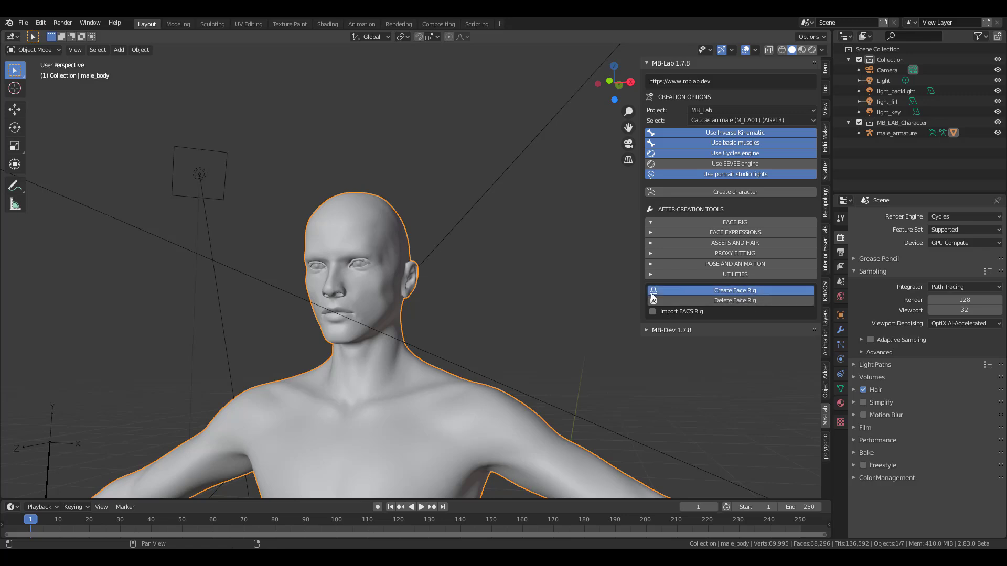
pyautogui.keyDown('shift'); pyautogui.moveTo(575, 311); pyautogui.dragTo(448, 263, button='middle'); pyautogui.keyUp('shift')
pyautogui.keyDown('shift'); pyautogui.moveTo(418, 298); pyautogui.dragTo(442, 311, button='middle'); pyautogui.keyUp('shift')
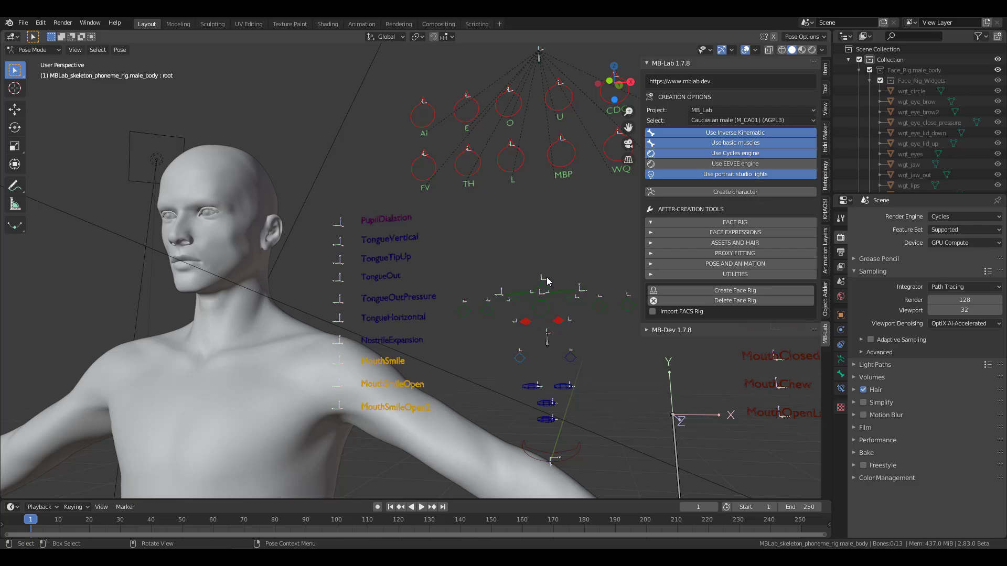
# Try rotating the MouthOpenLarge control of the face rig by about 48 degrees to open the mouth.
pyautogui.moveTo(467, 262); pyautogui.dragTo(497, 267, button='middle')
pyautogui.scroll(-1, 599, 302)
pyautogui.keyDown('shift'); pyautogui.moveTo(666, 362); pyautogui.dragTo(533, 325, button='middle'); pyautogui.keyUp('shift')
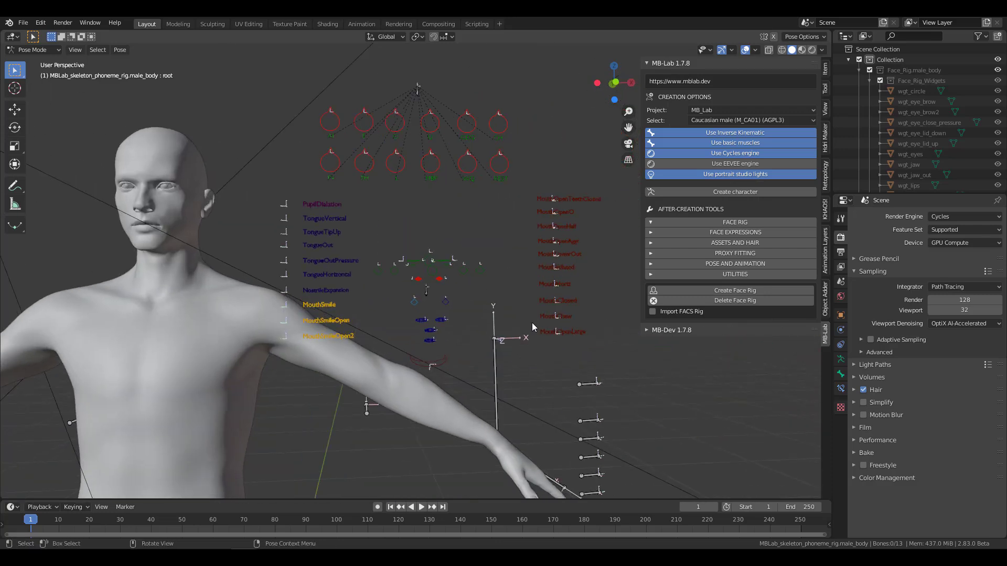
pyautogui.click(566, 332)
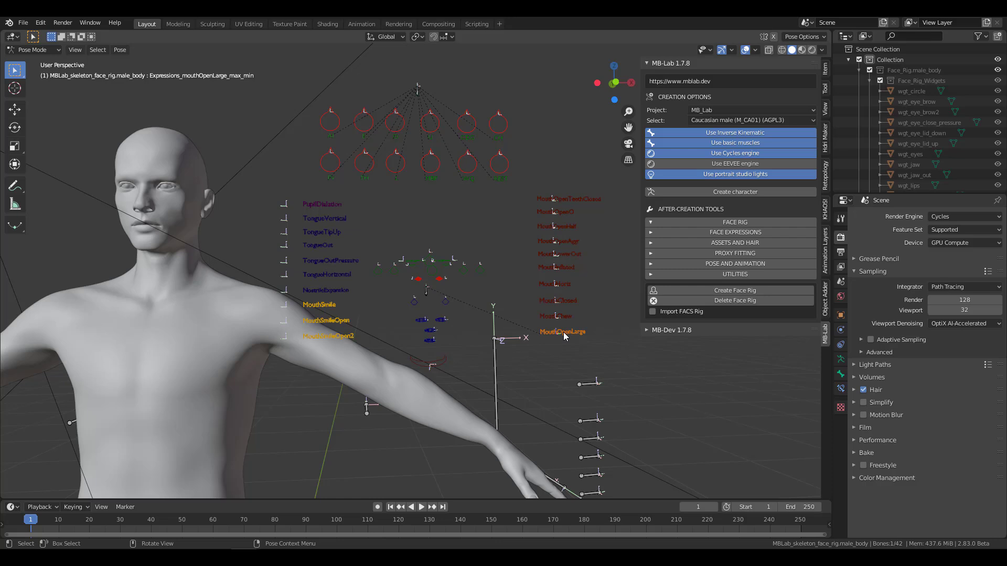
pyautogui.press('r')
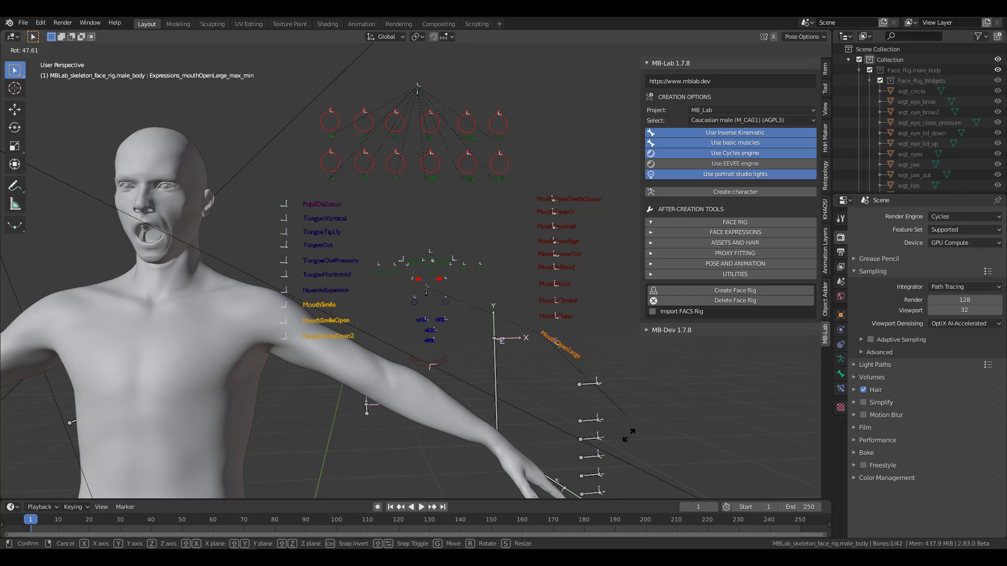
pyautogui.press('Escape')
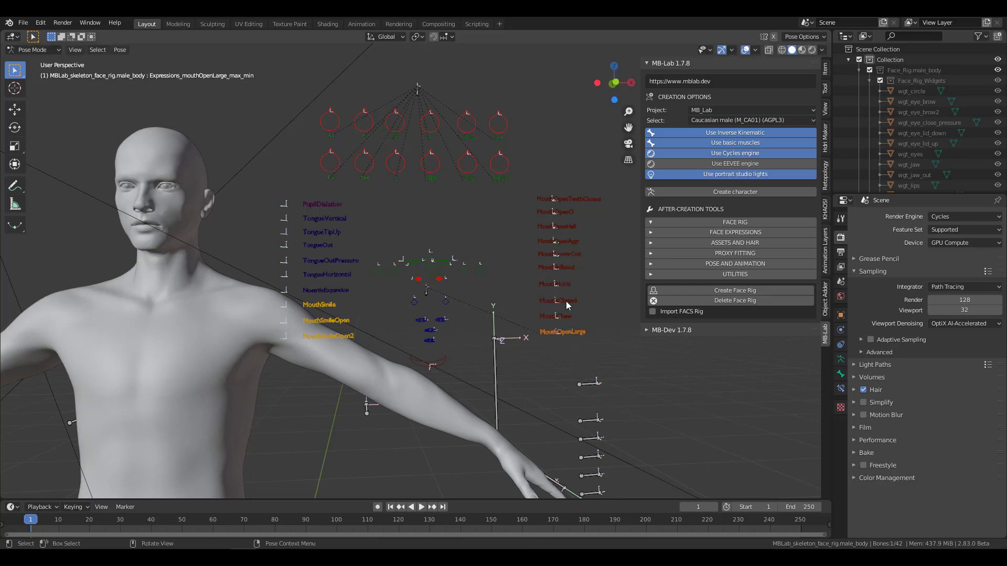
# Try rotating the MouthInflated control of the face rig.
pyautogui.click(569, 271)
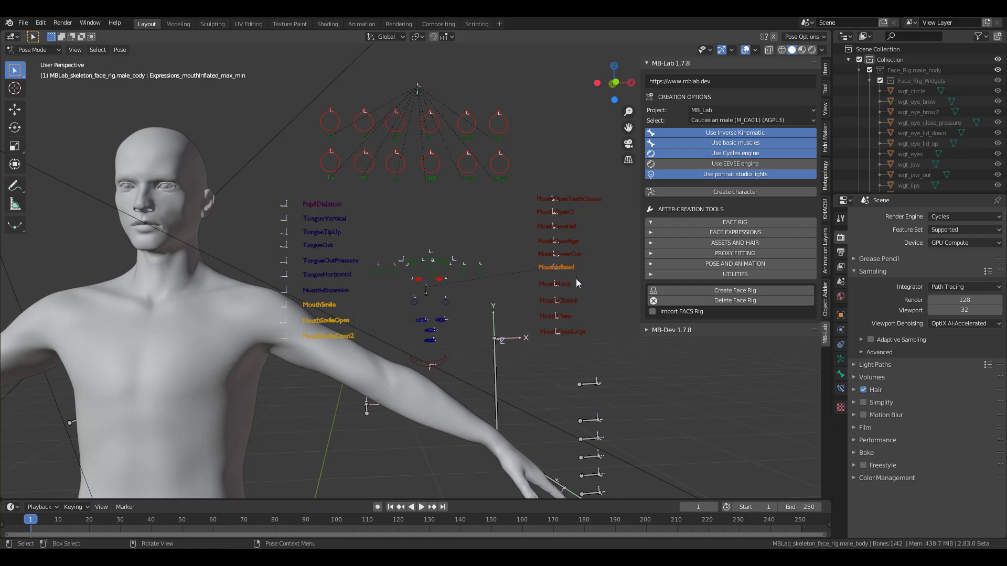
pyautogui.press('r')
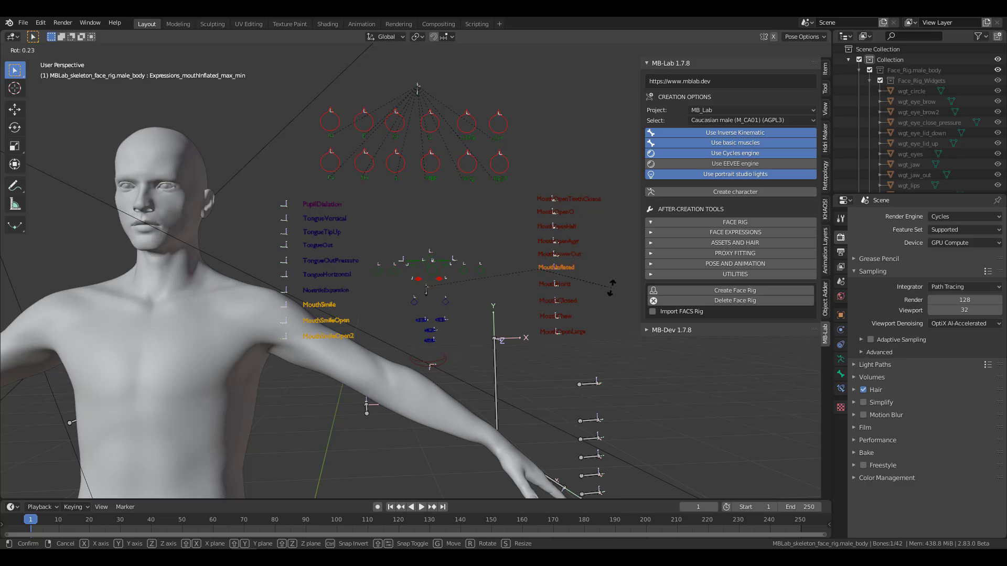
pyautogui.click(603, 270)
# Choose Dark Brown as the hair color in the assets and hair options and add particle hair to the male body.
pyautogui.moveTo(230, 287); pyautogui.dragTo(255, 290, button='middle')
pyautogui.scroll(4, 448, 306)
pyautogui.moveTo(250, 233)
pyautogui.keyDown('shift'); pyautogui.mouseDown(button='middle')
pyautogui.moveTo(448, 307)
pyautogui.moveTo(418, 316)
pyautogui.moveTo(453, 309)
pyautogui.moveTo(442, 311)
pyautogui.moveTo(461, 346)
pyautogui.mouseUp(button='middle'); pyautogui.keyUp('shift')
pyautogui.scroll(2, 463, 284)
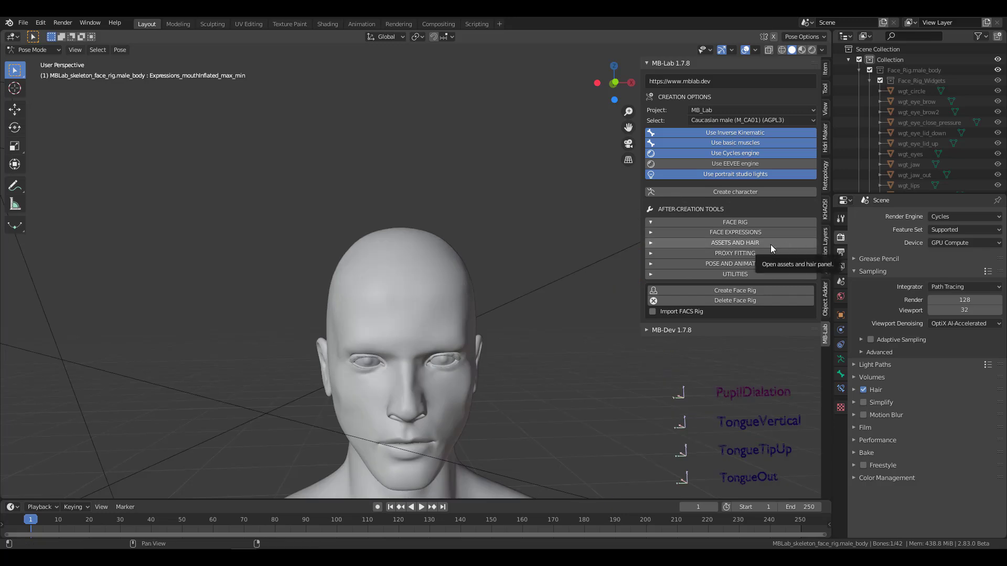
pyautogui.click(738, 245)
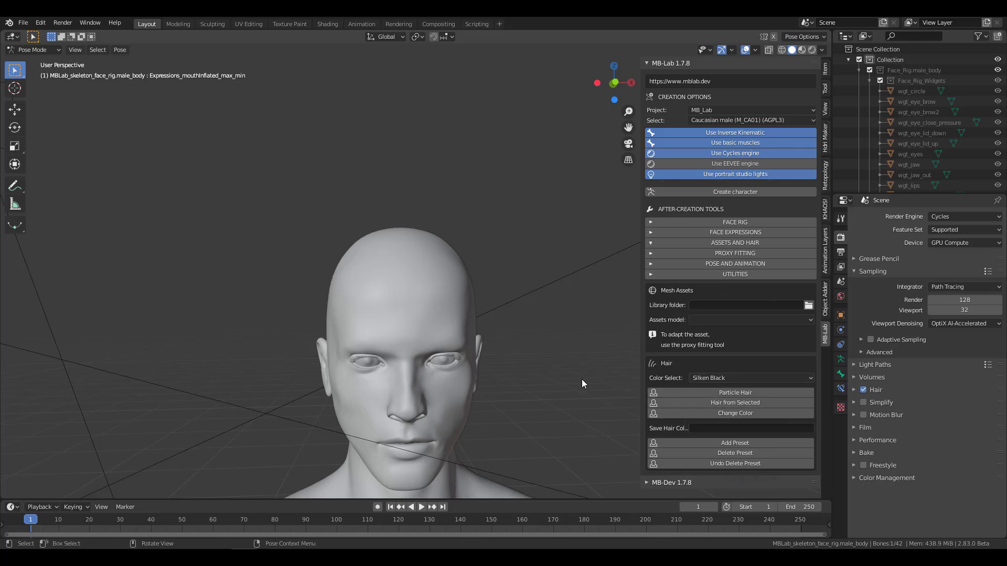
pyautogui.click(758, 378)
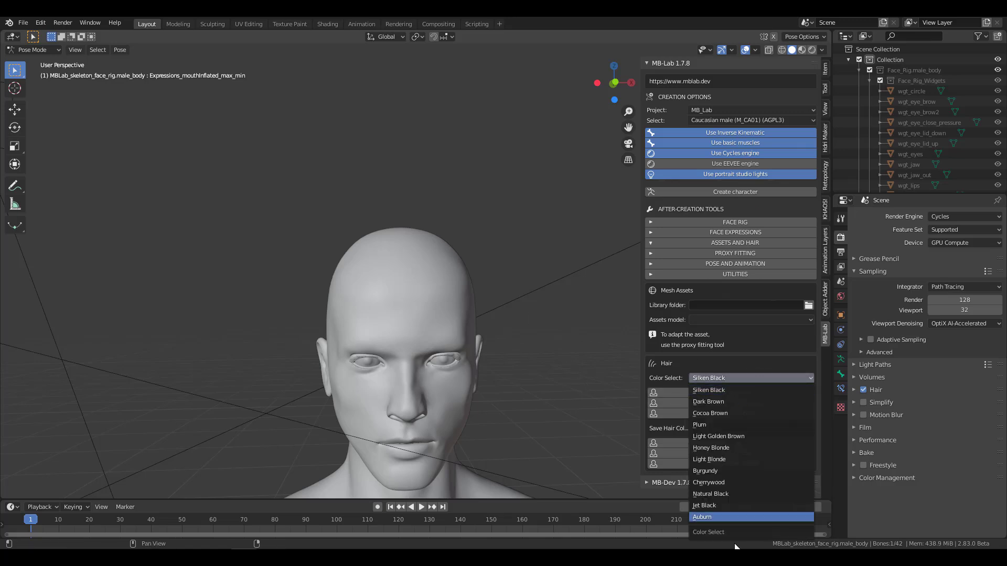
pyautogui.click(709, 402)
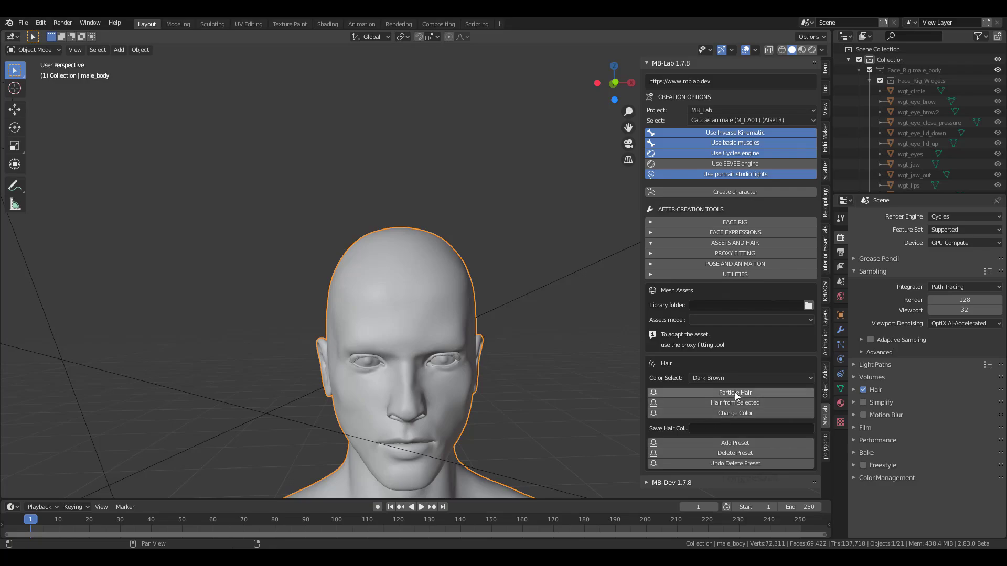
pyautogui.click(735, 393)
# Select the particle hair object on the head and switch it to Particle Edit mode.
pyautogui.moveTo(363, 307); pyautogui.dragTo(319, 303, button='middle')
pyautogui.scroll(-4, 319, 303)
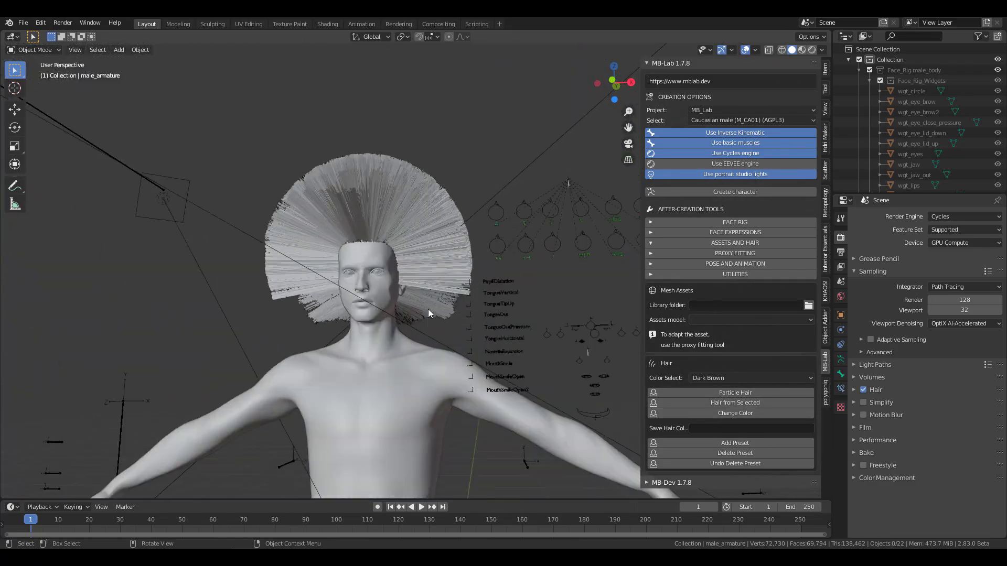
pyautogui.moveTo(428, 310); pyautogui.dragTo(458, 299, button='middle')
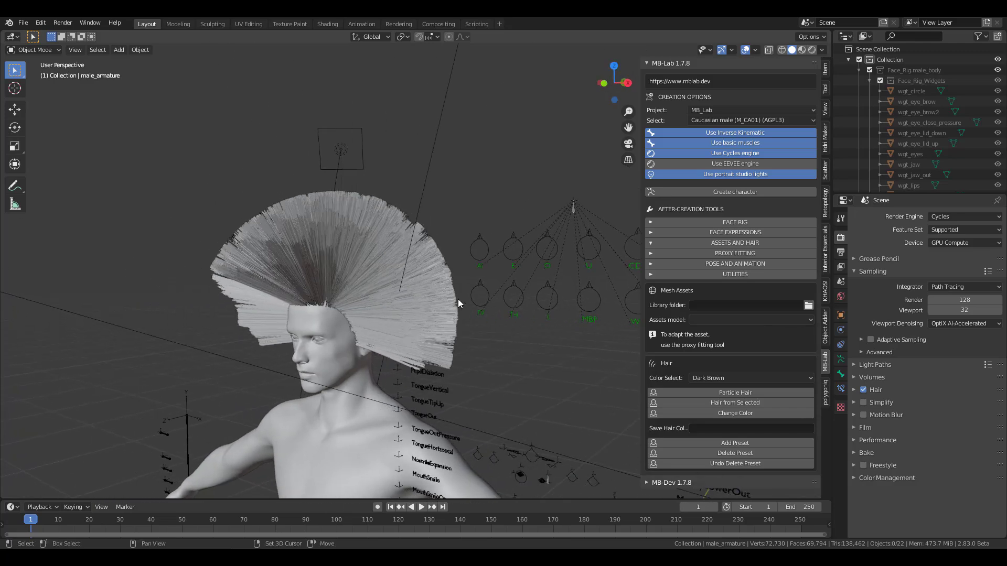
pyautogui.click(331, 260)
pyautogui.scroll(3, 390, 297)
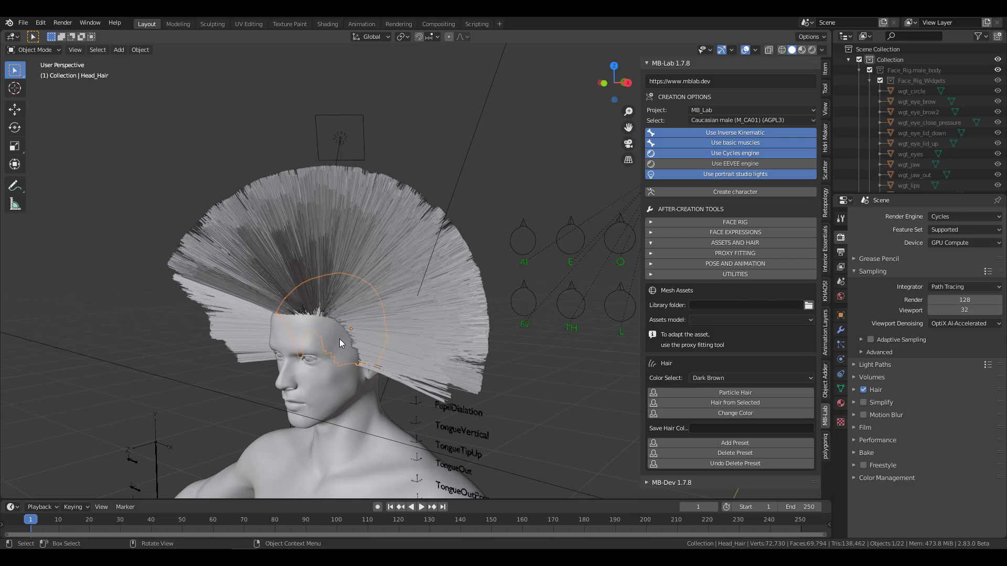
pyautogui.click(35, 50)
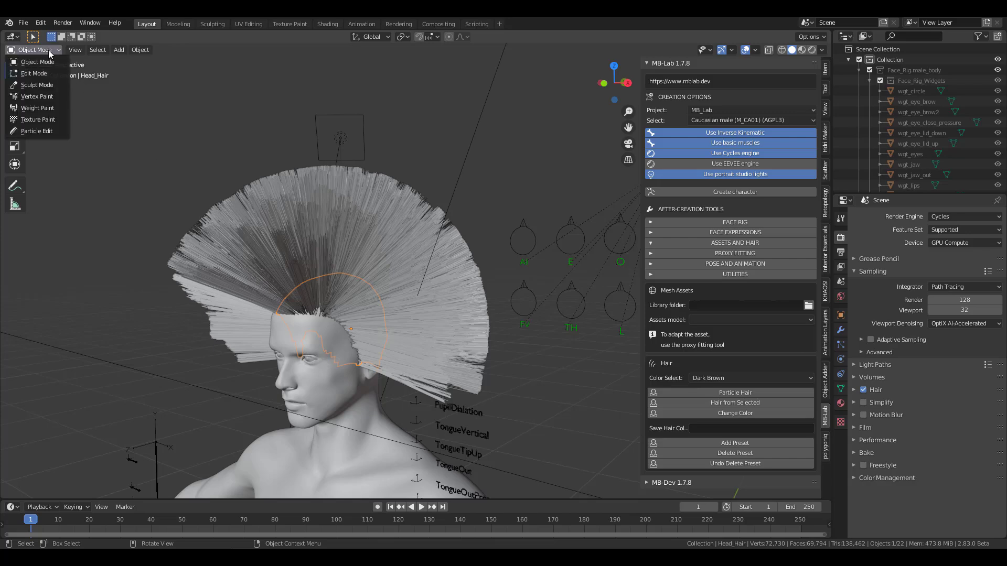
pyautogui.click(38, 131)
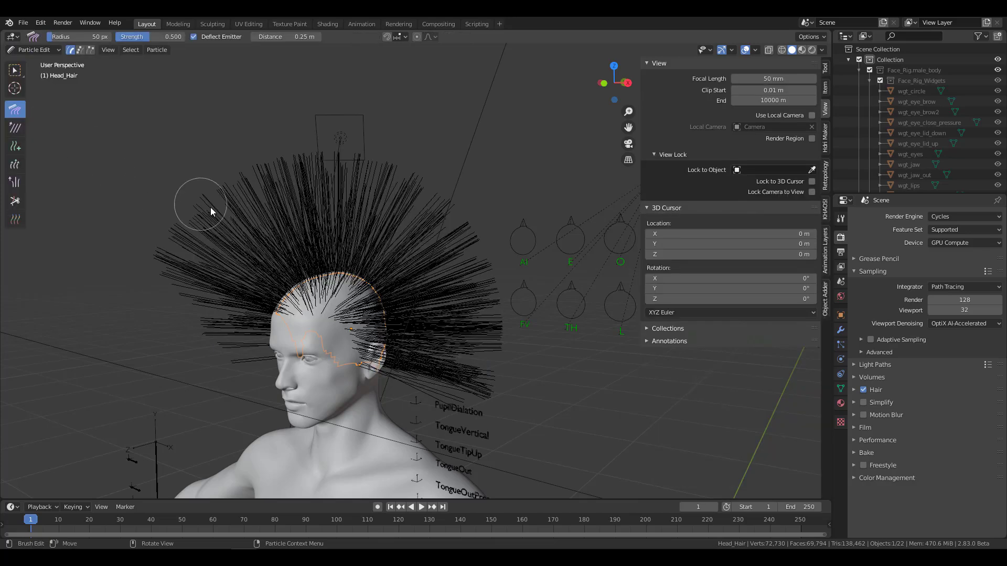
# Set the Comb brush radius to 88 px and comb the spiky hair backward over the crown and down the back.
pyautogui.scroll(4, 257, 285)
pyautogui.scroll(-5, 257, 286)
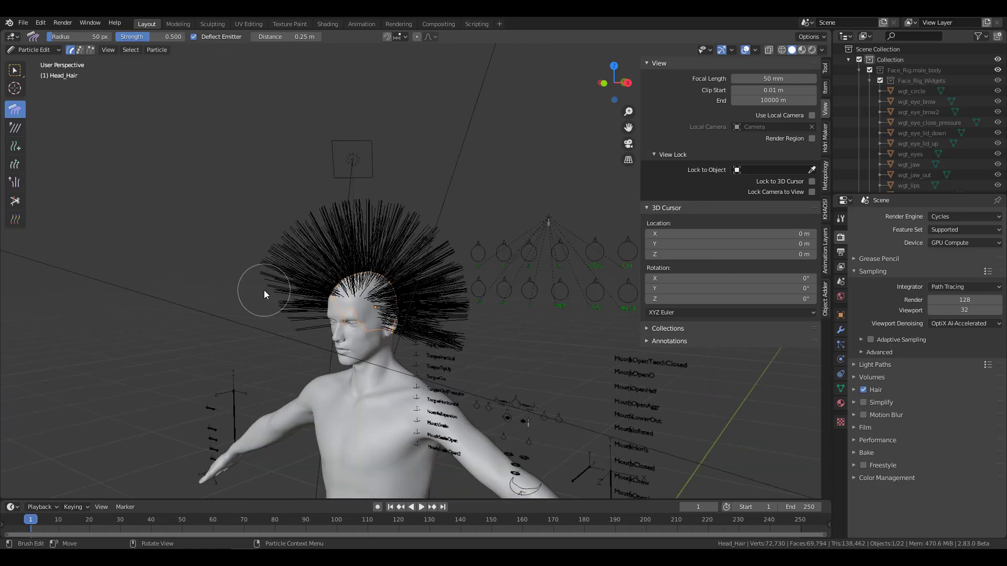
pyautogui.press('f')
pyautogui.click(332, 301)
pyautogui.moveTo(347, 277)
pyautogui.mouseDown()
pyautogui.moveTo(389, 256)
pyautogui.moveTo(387, 272)
pyautogui.mouseUp()
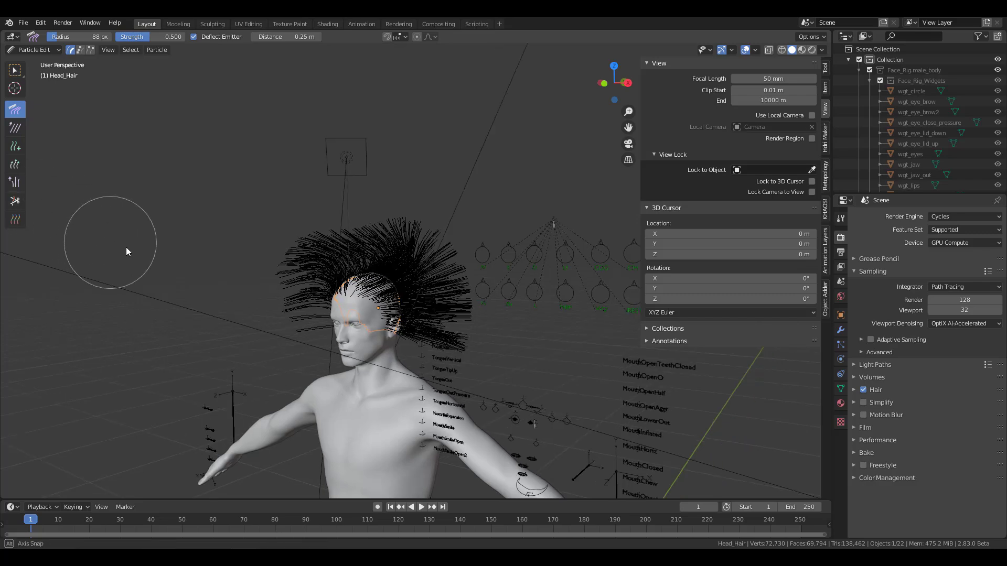
pyautogui.moveTo(125, 247)
pyautogui.mouseDown(button='middle')
pyautogui.moveTo(184, 285)
pyautogui.moveTo(446, 373)
pyautogui.mouseUp(button='middle')
pyautogui.moveTo(572, 273)
pyautogui.mouseDown()
pyautogui.moveTo(516, 243)
pyautogui.moveTo(561, 254)
pyautogui.moveTo(547, 247)
pyautogui.moveTo(468, 250)
pyautogui.moveTo(448, 299)
pyautogui.mouseUp()
pyautogui.moveTo(490, 326)
pyautogui.mouseDown()
pyautogui.moveTo(488, 257)
pyautogui.moveTo(471, 256)
pyautogui.mouseUp()
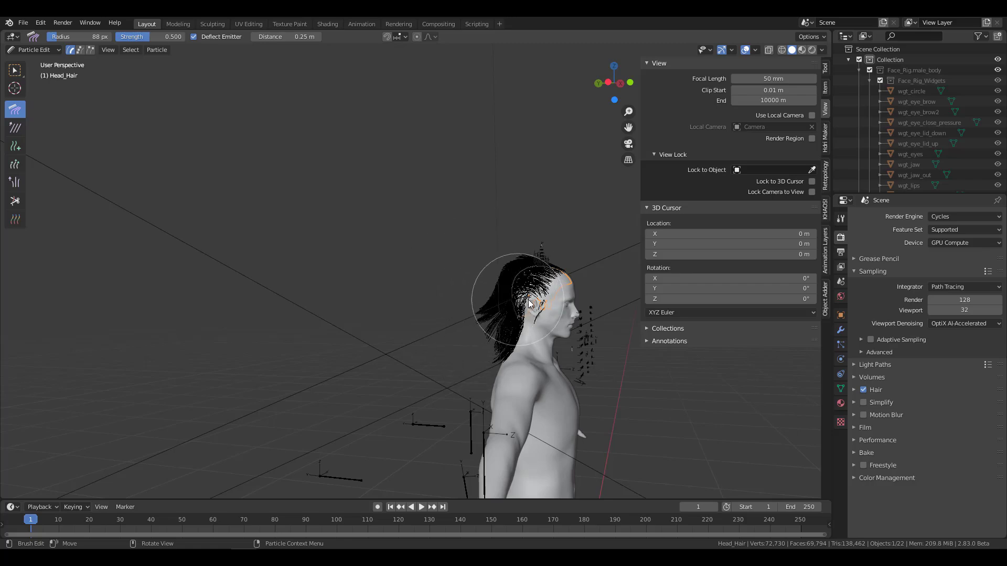
pyautogui.moveTo(530, 304)
pyautogui.mouseDown(button='middle')
pyautogui.moveTo(397, 357)
pyautogui.moveTo(409, 326)
pyautogui.mouseUp(button='middle')
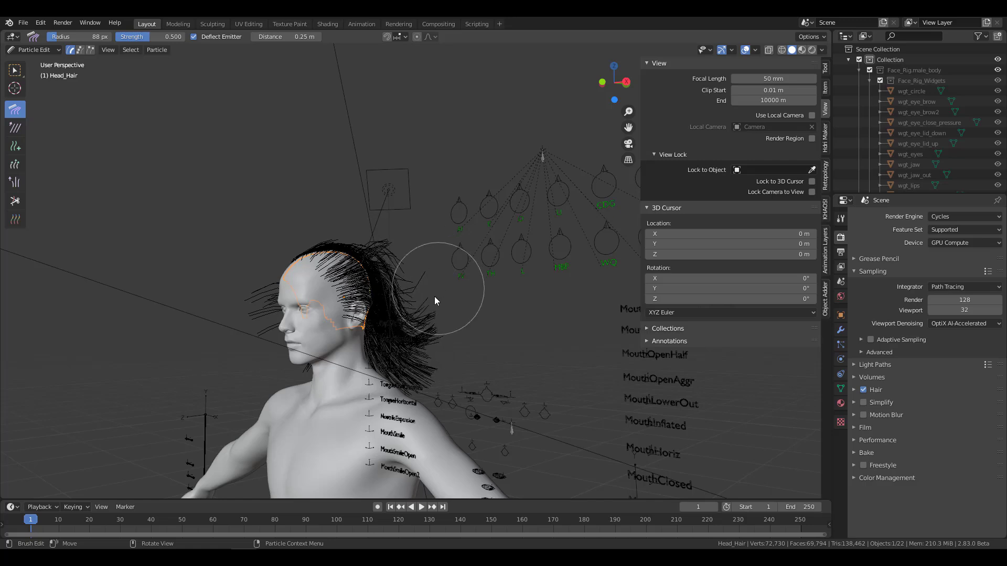
pyautogui.moveTo(435, 301)
pyautogui.mouseDown()
pyautogui.moveTo(382, 273)
pyautogui.moveTo(408, 253)
pyautogui.mouseUp()
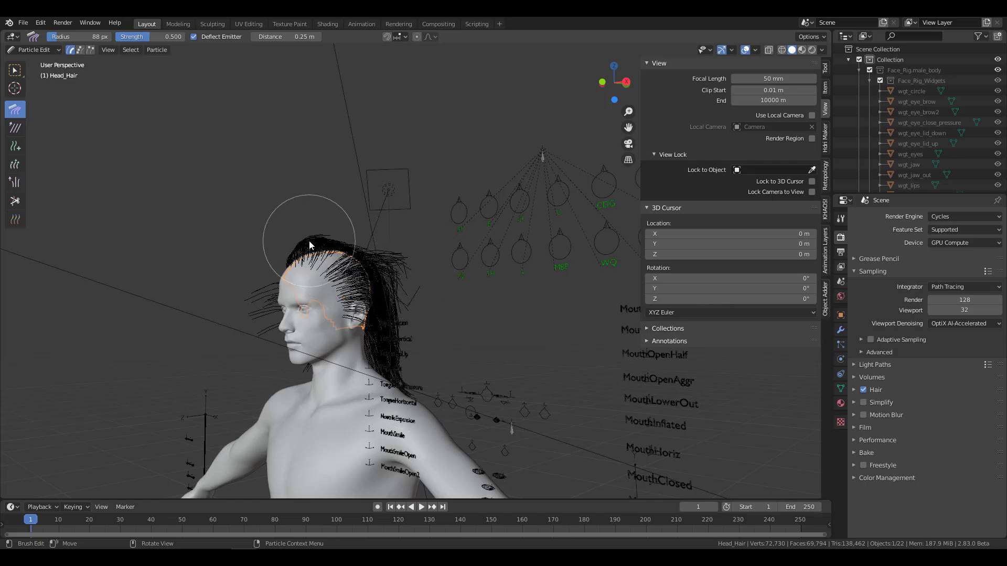
pyautogui.moveTo(329, 264); pyautogui.dragTo(337, 254)
# Comb the hair down along both sides of the head and shape the strands at the back.
pyautogui.moveTo(359, 297); pyautogui.dragTo(419, 294, button='middle')
pyautogui.moveTo(440, 245)
pyautogui.mouseDown()
pyautogui.moveTo(461, 213)
pyautogui.moveTo(494, 218)
pyautogui.moveTo(385, 278)
pyautogui.moveTo(387, 366)
pyautogui.mouseUp()
pyautogui.moveTo(350, 297)
pyautogui.mouseDown()
pyautogui.moveTo(360, 351)
pyautogui.moveTo(380, 360)
pyautogui.moveTo(369, 360)
pyautogui.mouseUp()
pyautogui.moveTo(545, 258)
pyautogui.mouseDown()
pyautogui.moveTo(534, 395)
pyautogui.moveTo(540, 234)
pyautogui.moveTo(520, 254)
pyautogui.moveTo(490, 361)
pyautogui.mouseUp()
pyautogui.moveTo(490, 362); pyautogui.dragTo(471, 362, button='middle')
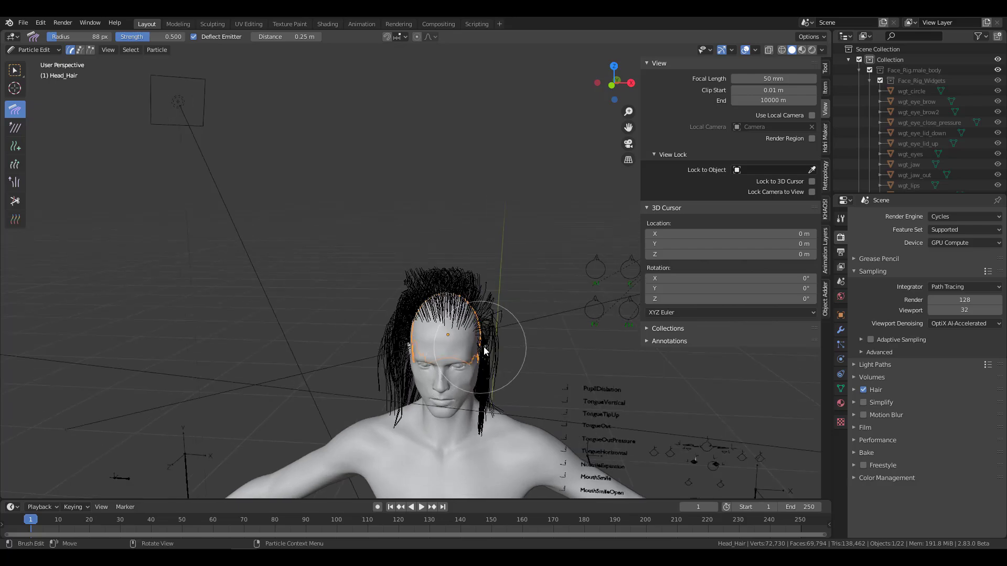
pyautogui.moveTo(483, 348)
pyautogui.mouseDown()
pyautogui.moveTo(493, 345)
pyautogui.moveTo(497, 387)
pyautogui.moveTo(492, 301)
pyautogui.mouseUp()
pyautogui.moveTo(475, 356)
pyautogui.mouseDown(button='middle')
pyautogui.moveTo(504, 337)
pyautogui.moveTo(547, 339)
pyautogui.moveTo(271, 326)
pyautogui.mouseUp(button='middle')
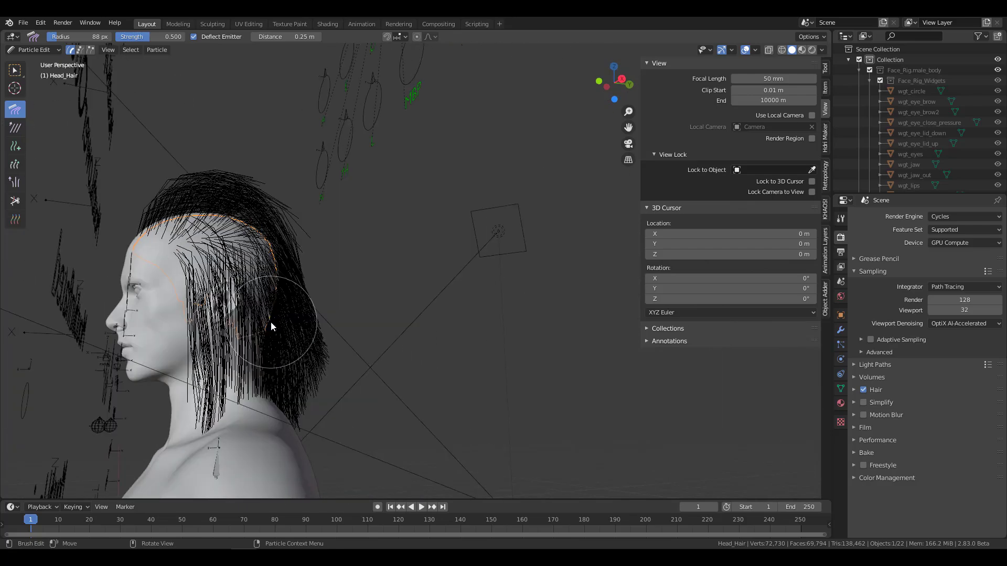
pyautogui.keyDown('shift'); pyautogui.moveTo(317, 358); pyautogui.dragTo(413, 394, button='middle'); pyautogui.keyUp('shift')
pyautogui.moveTo(415, 379); pyautogui.dragTo(386, 250)
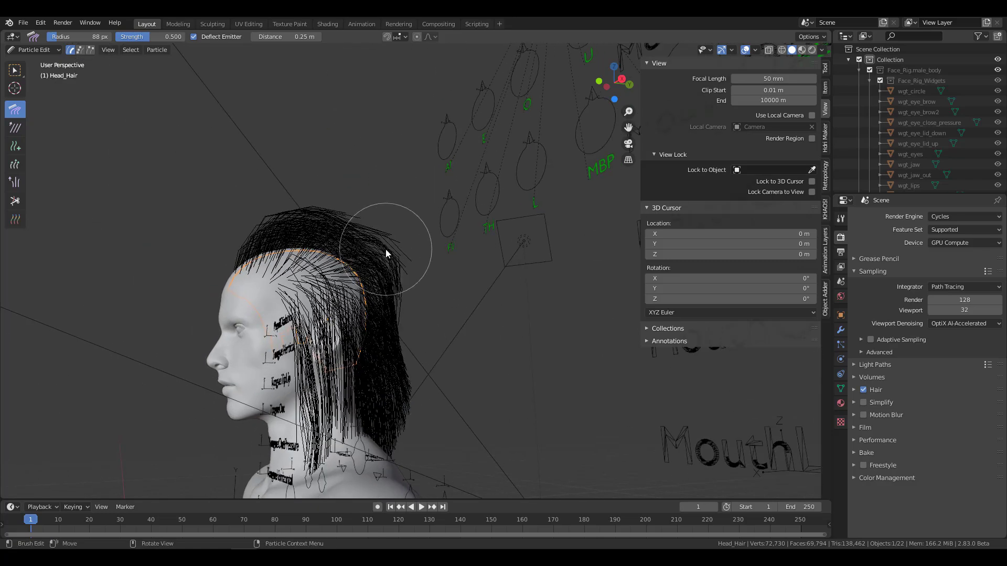
# Return to Object Mode with rendered viewport shading, inspect the combed hair from the front and deselect it.
pyautogui.click(812, 50)
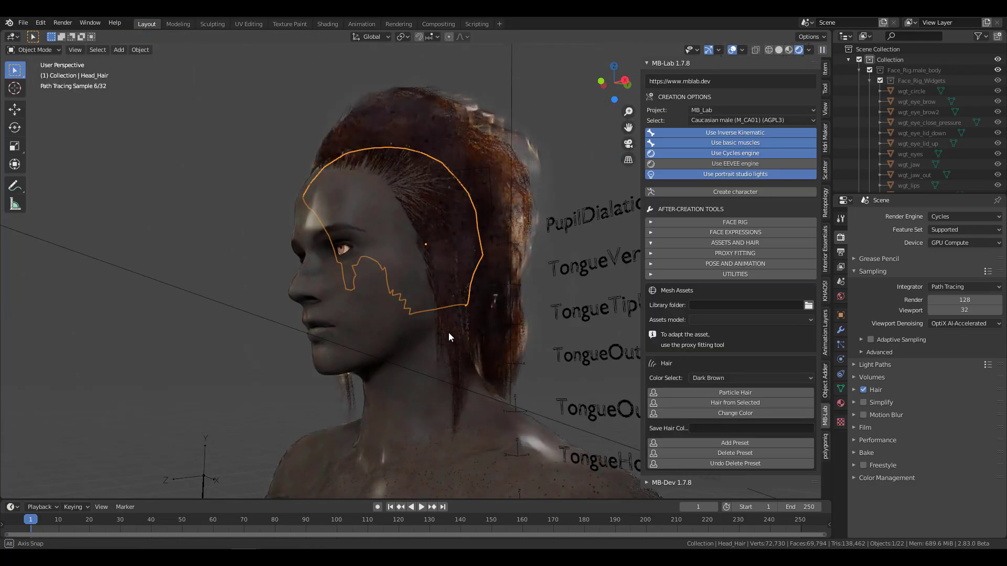
pyautogui.moveTo(449, 333); pyautogui.dragTo(458, 312, button='middle')
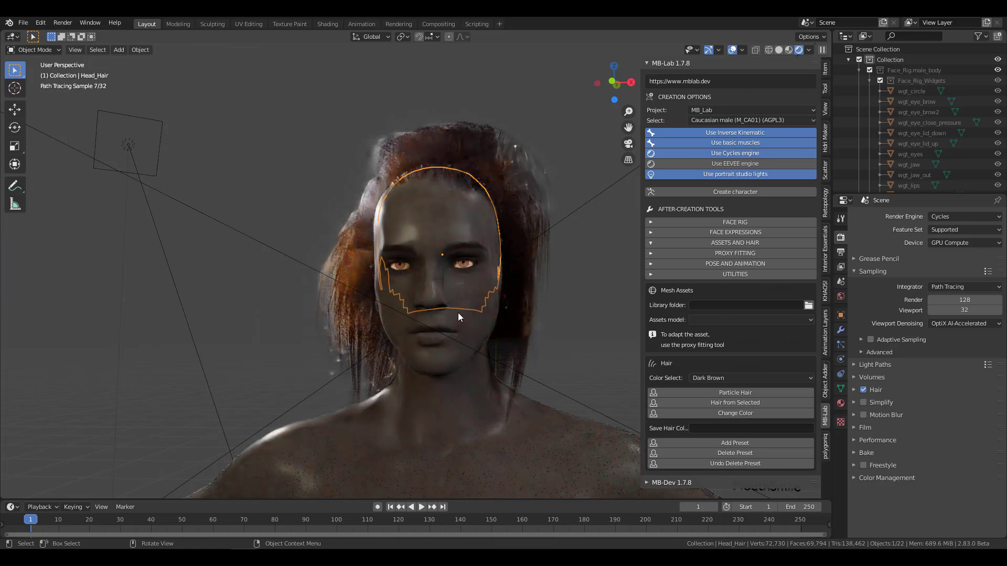
pyautogui.click(316, 177)
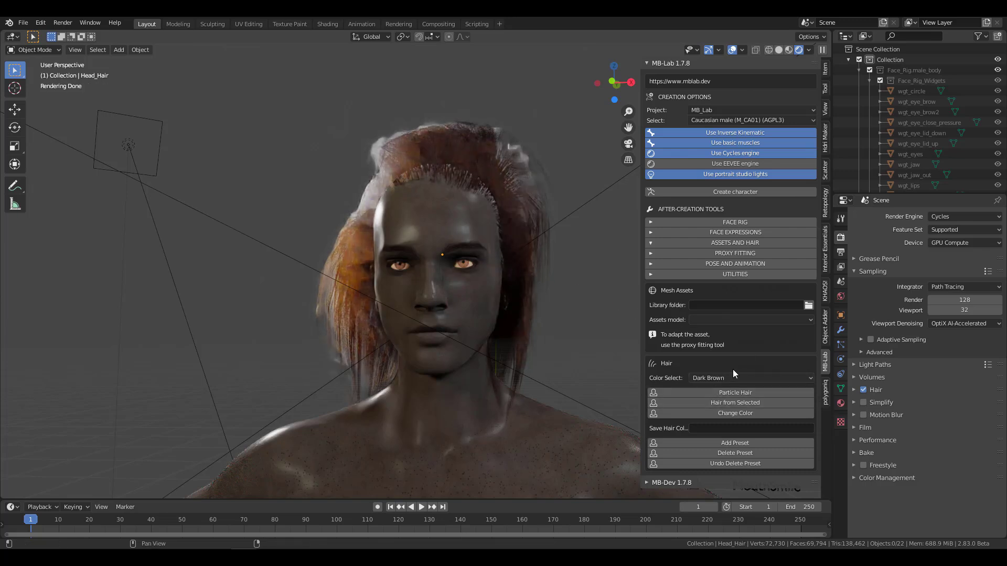
# Expand the MB-Lab Utilities tools and choose Human male as the proxy reference.
pyautogui.click(725, 267)
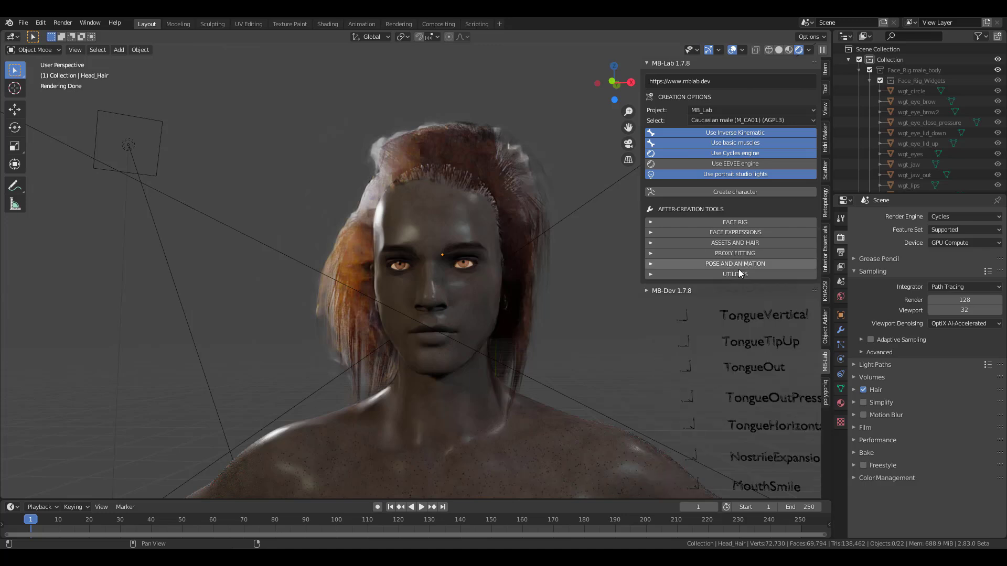
pyautogui.click(722, 272)
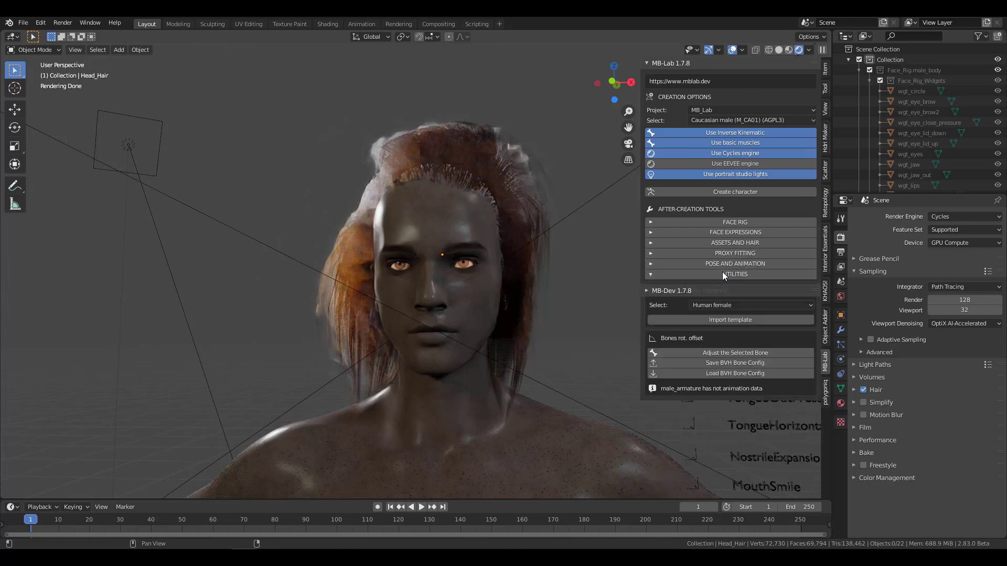
pyautogui.click(744, 303)
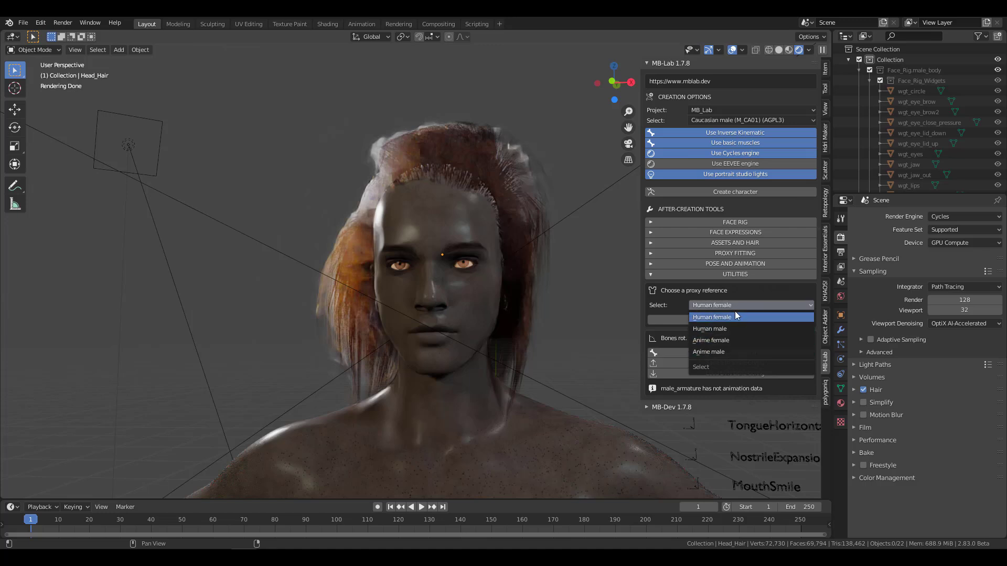
pyautogui.click(741, 328)
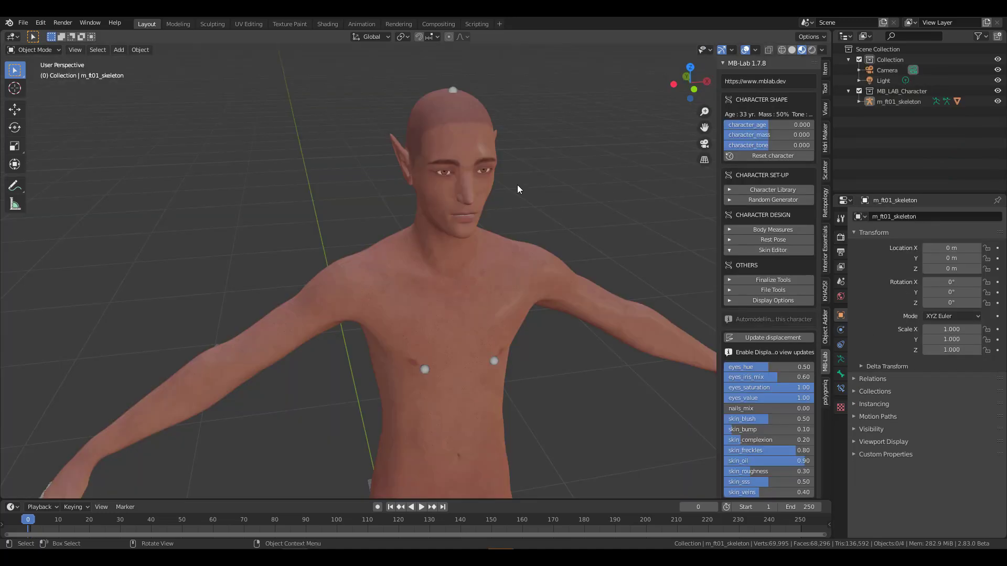
# Set the pointed-ear male character's mass to 0.299 and tone to 0.621, and check the body shape.
pyautogui.moveTo(517, 185); pyautogui.dragTo(562, 162, button='middle')
pyautogui.moveTo(782, 135); pyautogui.dragTo(797, 135)
pyautogui.moveTo(640, 210); pyautogui.dragTo(569, 214, button='middle')
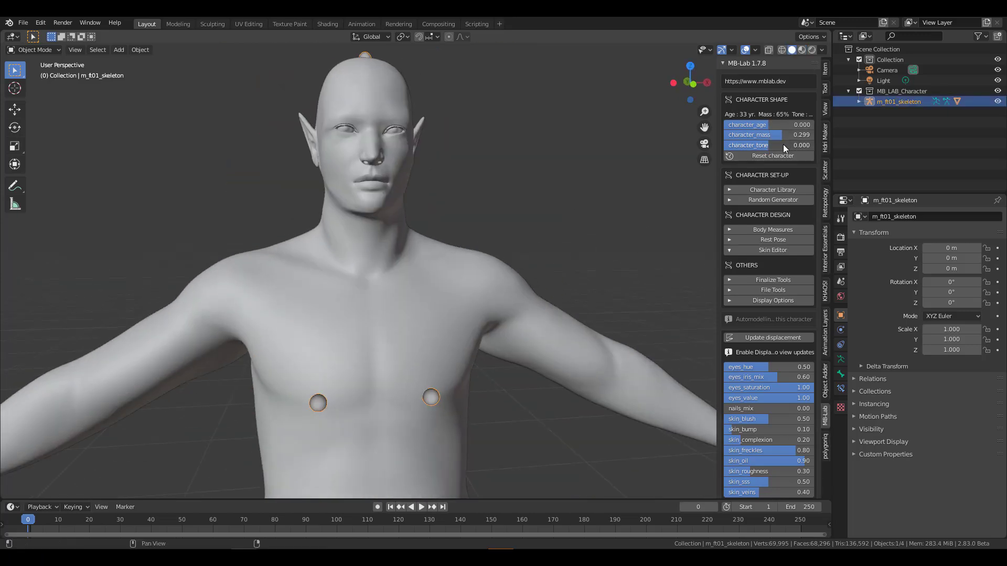
pyautogui.moveTo(783, 144); pyautogui.dragTo(811, 145)
pyautogui.keyDown('ctrl'); pyautogui.moveTo(517, 209); pyautogui.dragTo(503, 313, button='middle'); pyautogui.keyUp('ctrl')
pyautogui.moveTo(472, 315)
pyautogui.mouseDown(button='middle')
pyautogui.moveTo(536, 315)
pyautogui.moveTo(497, 283)
pyautogui.mouseUp(button='middle')
pyautogui.moveTo(497, 281)
pyautogui.keyDown('ctrl'); pyautogui.mouseDown(button='middle')
pyautogui.moveTo(536, 235)
pyautogui.moveTo(516, 220)
pyautogui.mouseUp(button='middle'); pyautogui.keyUp('ctrl')
pyautogui.moveTo(504, 231)
pyautogui.mouseDown(button='middle')
pyautogui.moveTo(553, 240)
pyautogui.moveTo(495, 231)
pyautogui.moveTo(428, 254)
pyautogui.moveTo(471, 341)
pyautogui.mouseUp(button='middle')
# Switch the viewport to rendered shading and set the render engine to Eevee.
pyautogui.click(812, 50)
pyautogui.click(841, 237)
pyautogui.click(950, 217)
pyautogui.click(949, 231)
# Duplicate the scene light and place the copy near the character's head.
pyautogui.click(591, 87)
pyautogui.moveTo(603, 163); pyautogui.dragTo(562, 170, button='middle')
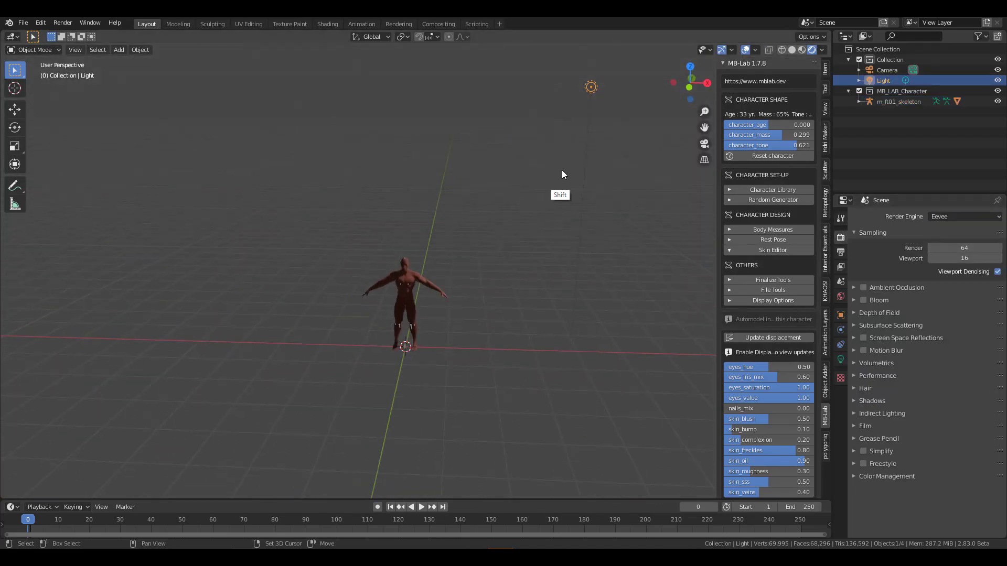
pyautogui.hotkey('shift', 'd')
pyautogui.click(399, 262)
pyautogui.moveTo(472, 294); pyautogui.dragTo(548, 308, button='middle')
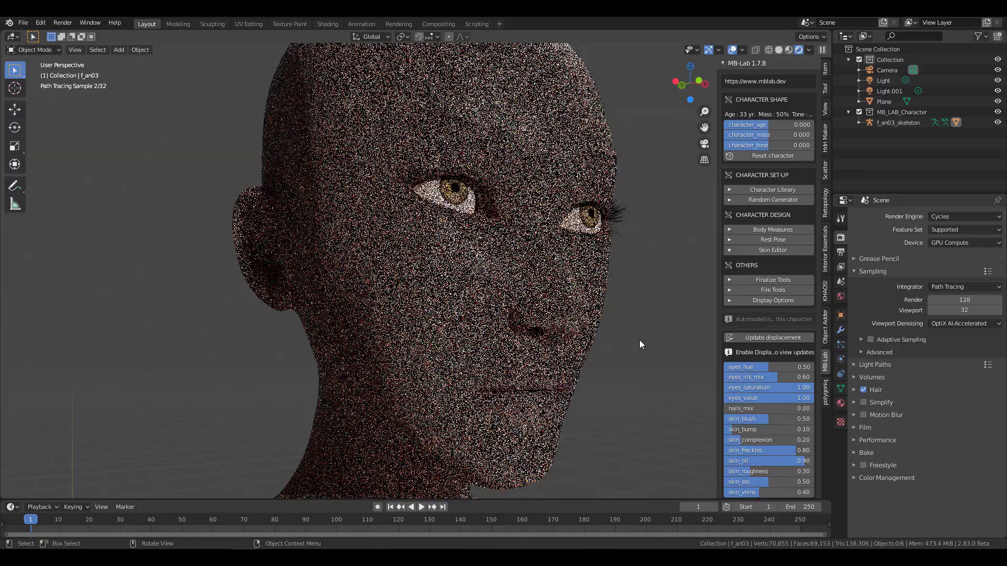
# Examine the female character's rendered face close up in the front orthographic view.
pyautogui.moveTo(643, 347)
pyautogui.keyDown('alt'); pyautogui.mouseDown(button='middle')
pyautogui.moveTo(606, 352)
pyautogui.moveTo(622, 349)
pyautogui.mouseUp(button='middle'); pyautogui.keyUp('alt')
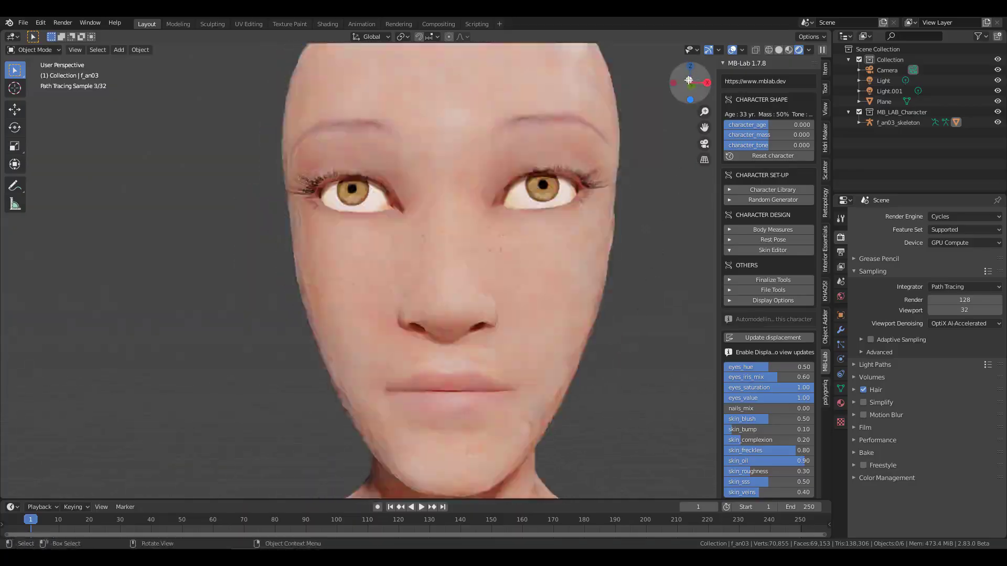
pyautogui.click(690, 82)
pyautogui.keyDown('ctrl'); pyautogui.moveTo(612, 346); pyautogui.dragTo(630, 302, button='middle'); pyautogui.keyUp('ctrl')
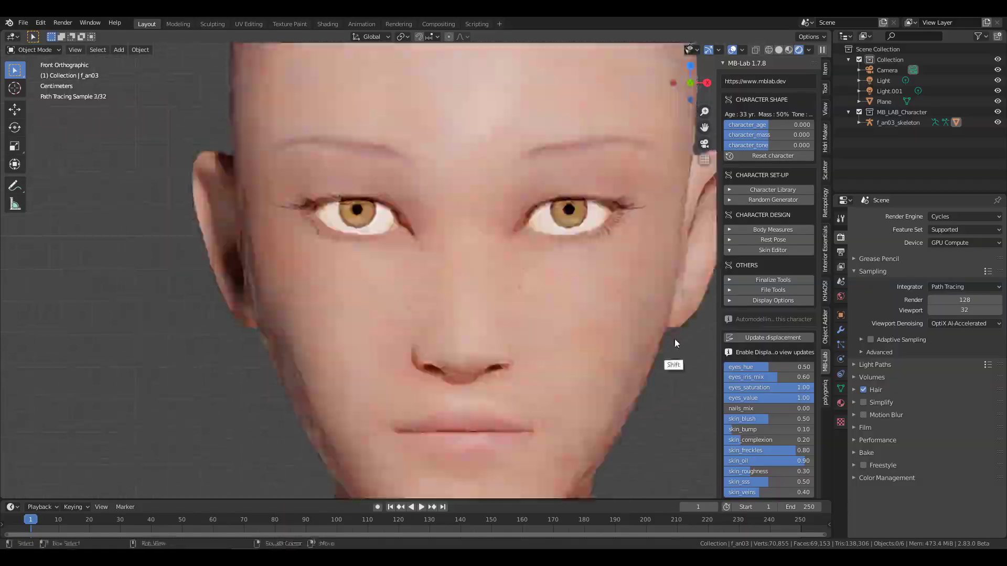
pyautogui.moveTo(676, 341)
pyautogui.keyDown('shift'); pyautogui.mouseDown(button='middle')
pyautogui.moveTo(659, 346)
pyautogui.moveTo(661, 337)
pyautogui.mouseUp(button='middle'); pyautogui.keyUp('shift')
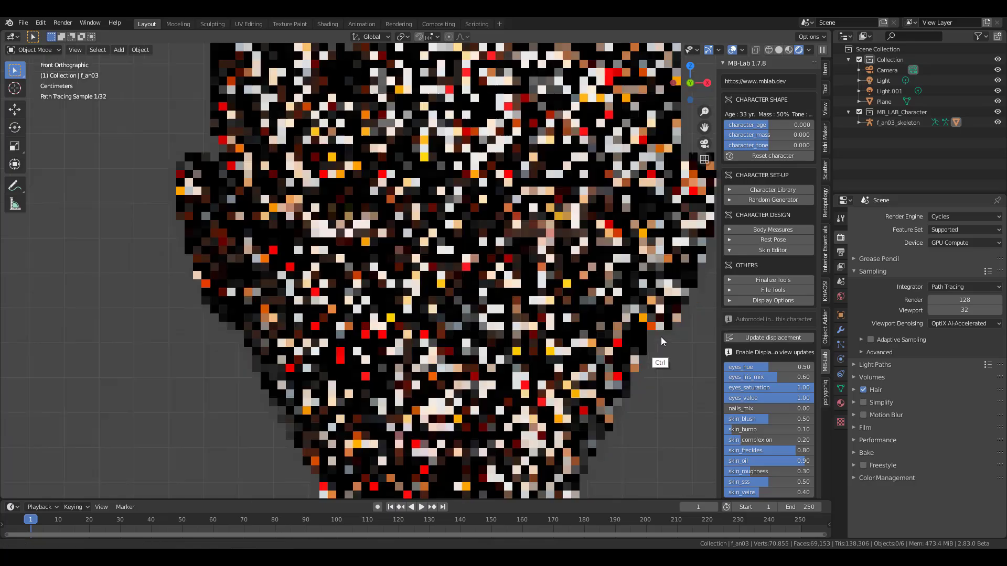